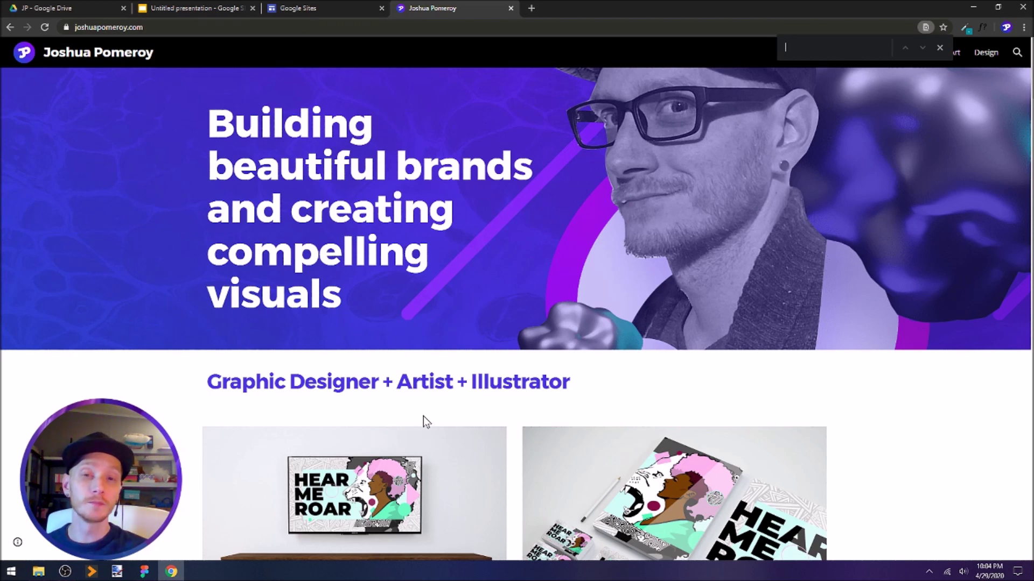
Step: Close the find bar so the portfolio's purple hero banner and navigation show fully
key("Escape")
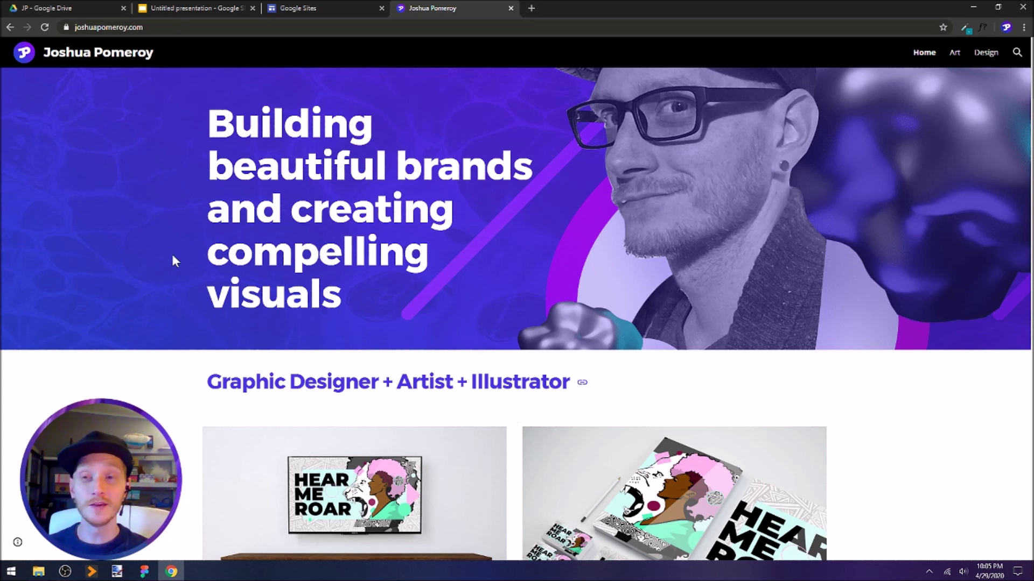
Step: Set the untitled presentation's page size to a custom 1920 × 1080 pixels
left_click(195, 8)
left_click(43, 63)
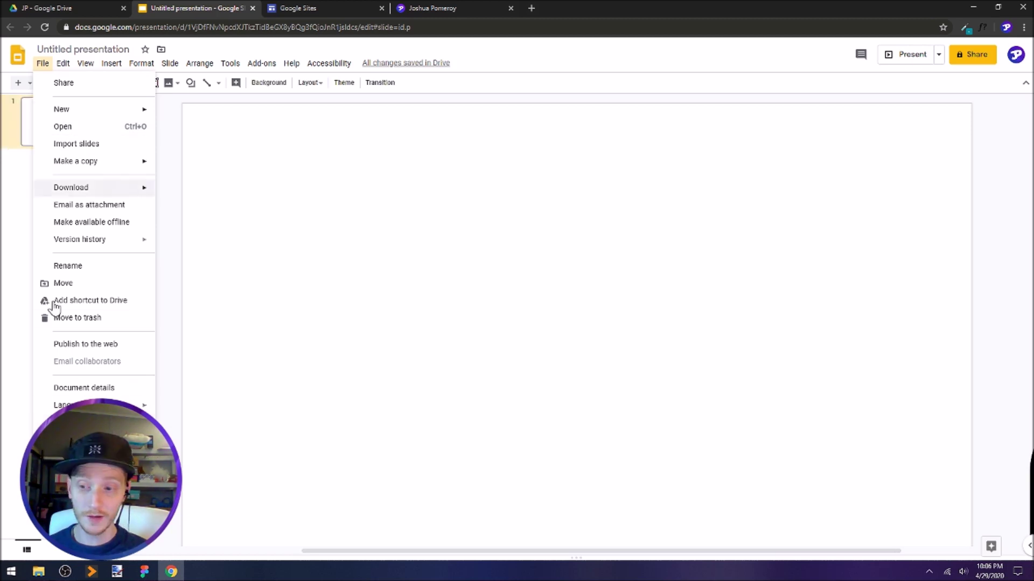
left_click(81, 431)
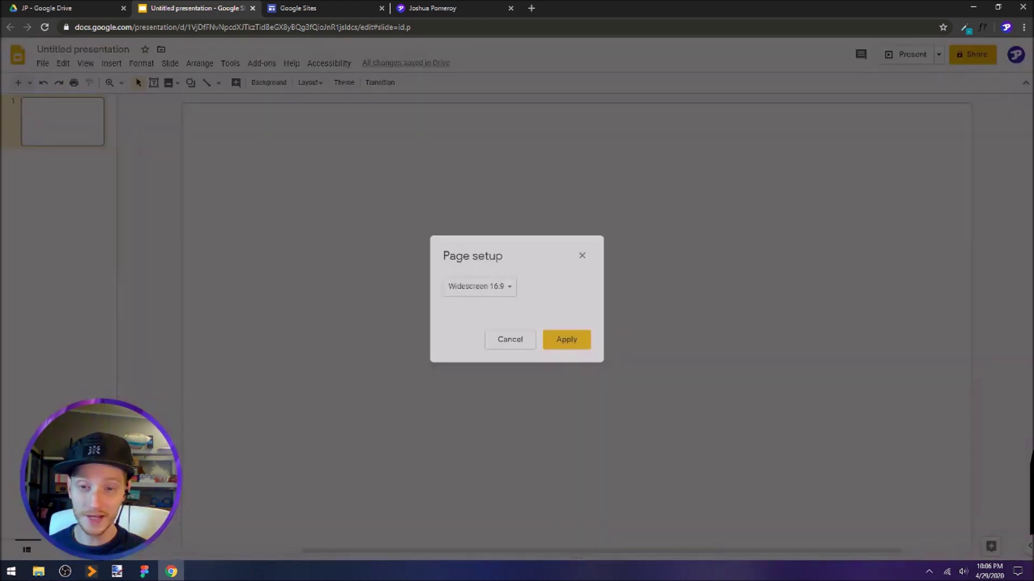
left_click(505, 292)
left_click(488, 322)
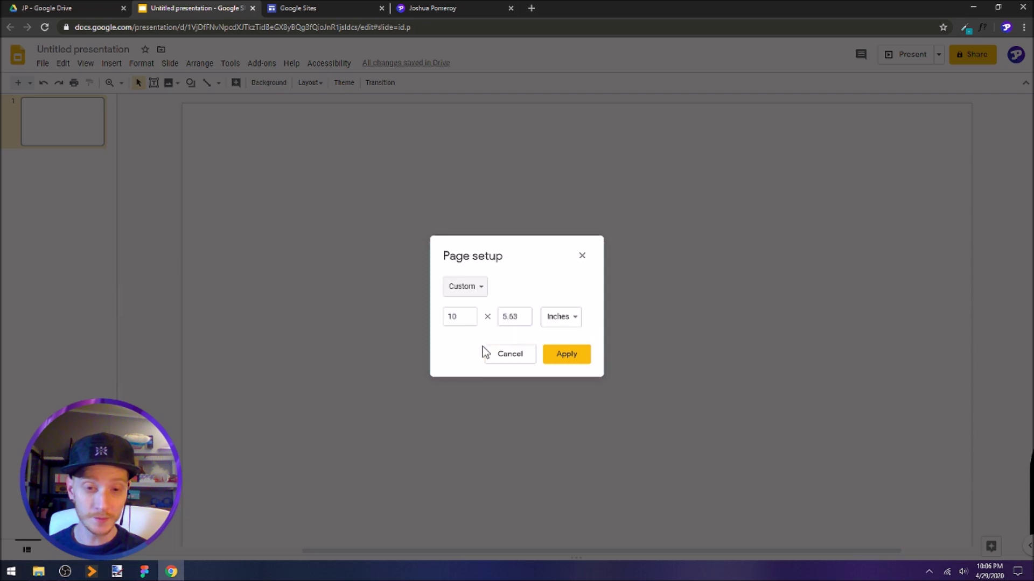
left_click(571, 318)
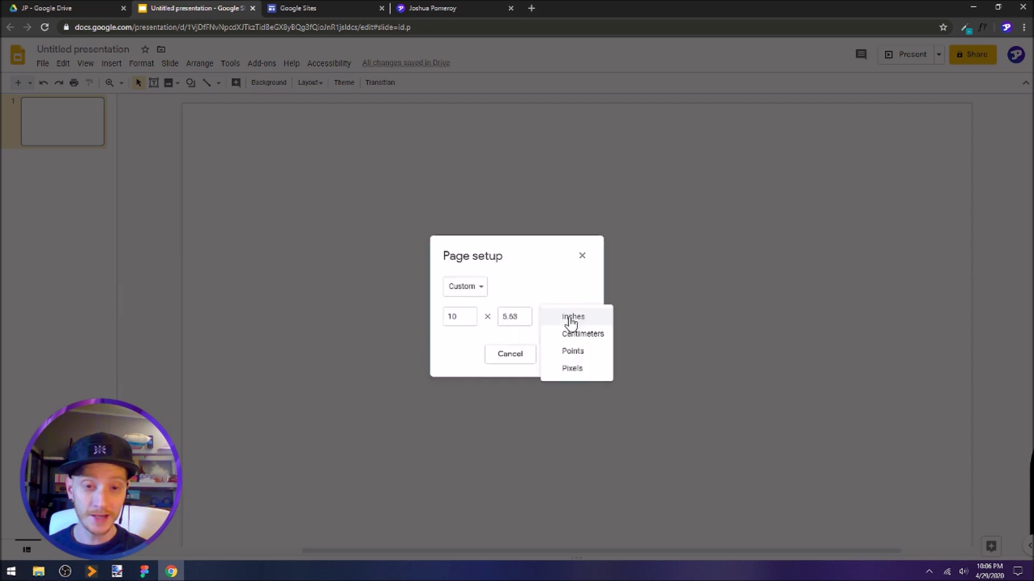
left_click(581, 370)
left_click_drag(469, 317, 451, 318)
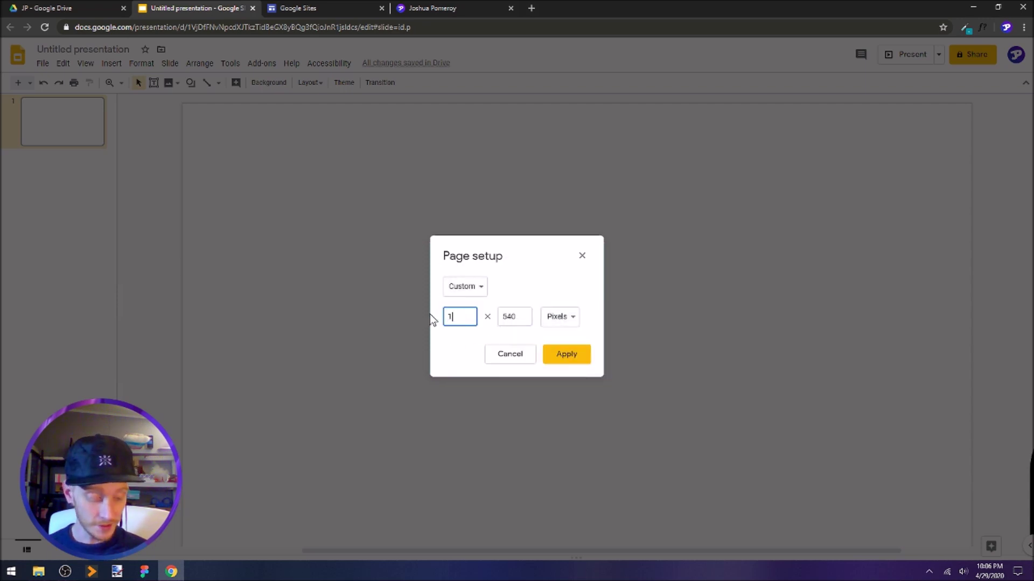
type("1920")
key("Tab")
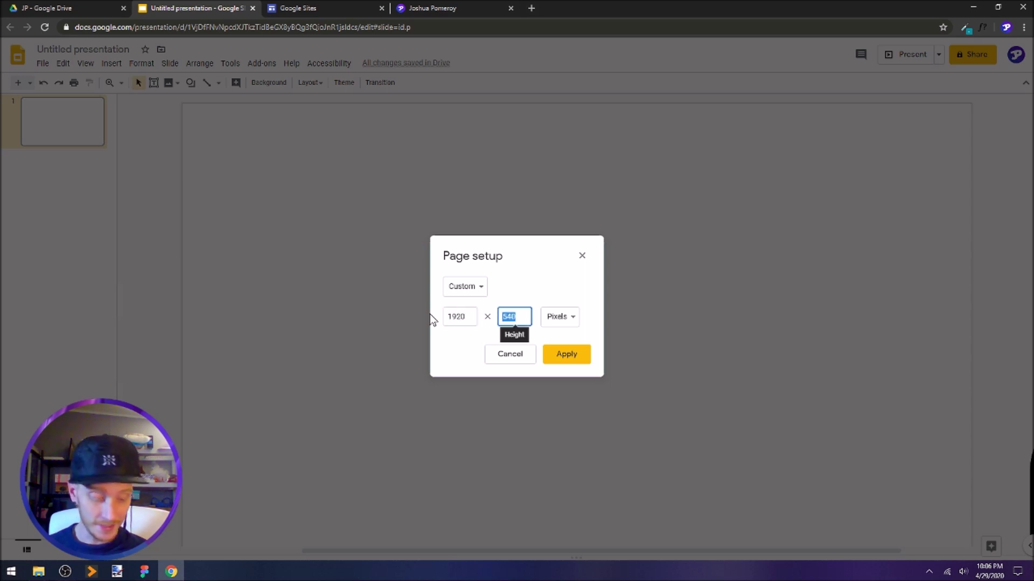
type("1080")
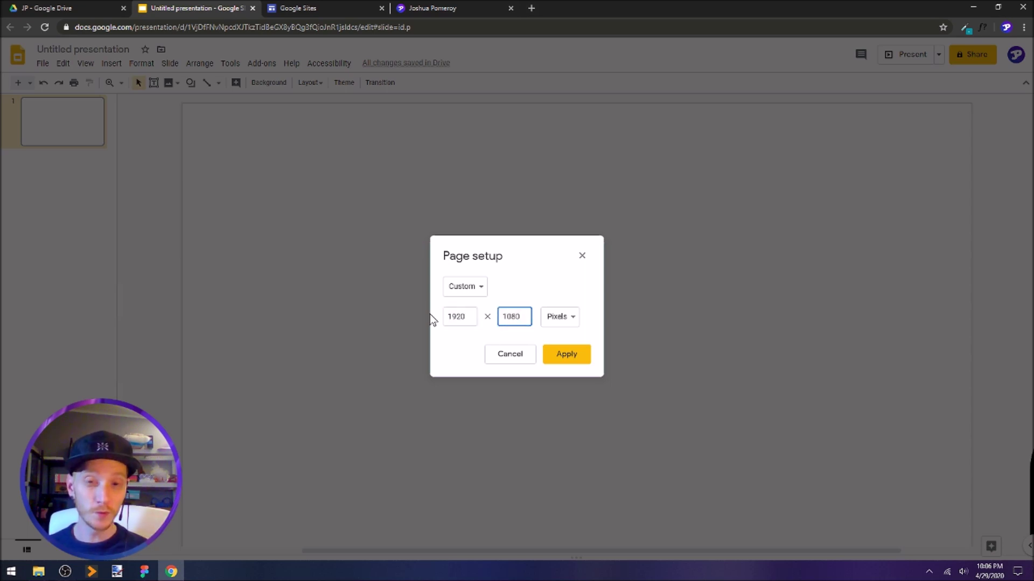
key("Return")
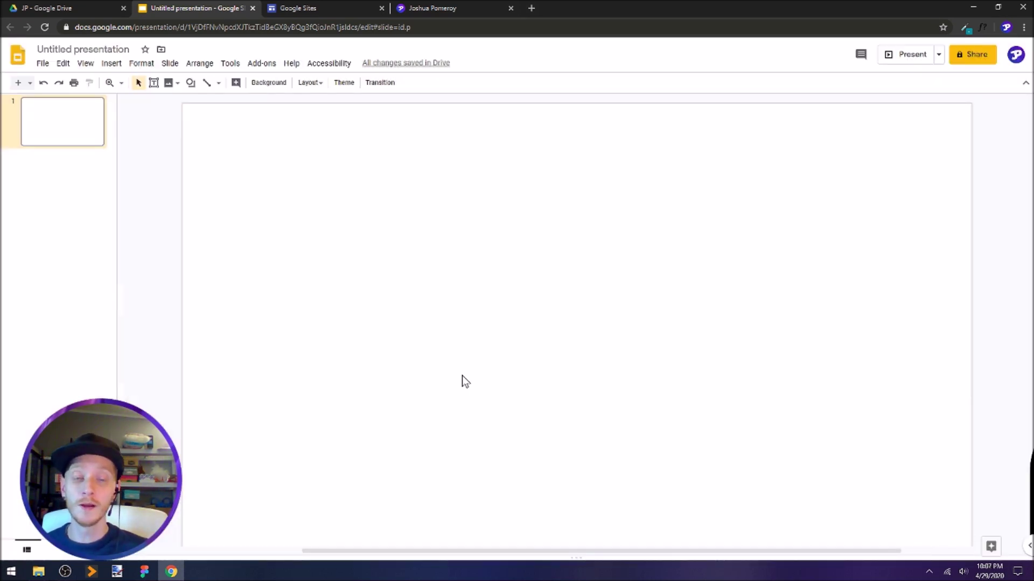
key("ctrl+4")
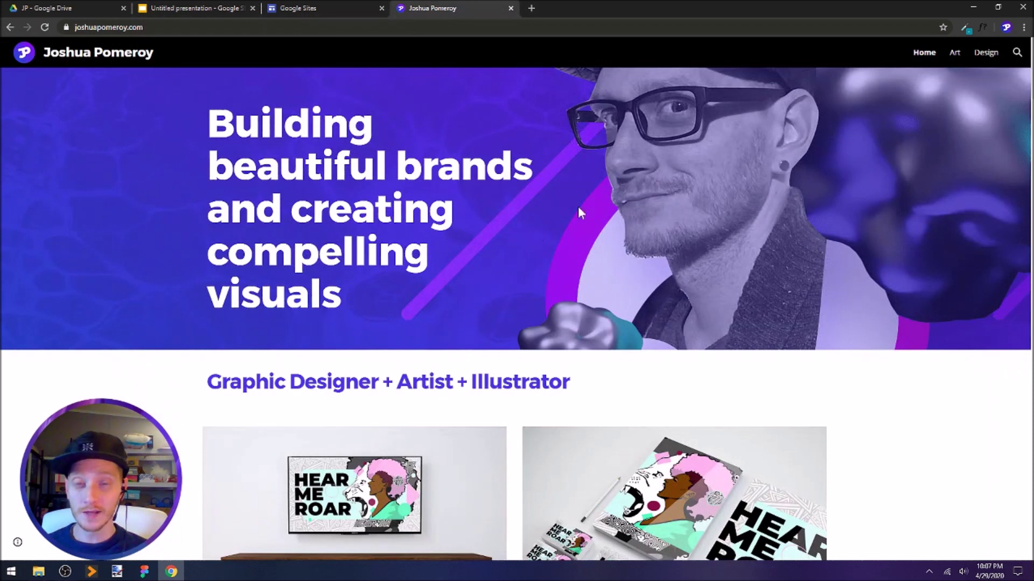
left_click_drag(208, 124, 294, 253)
left_click_drag(291, 209, 245, 146)
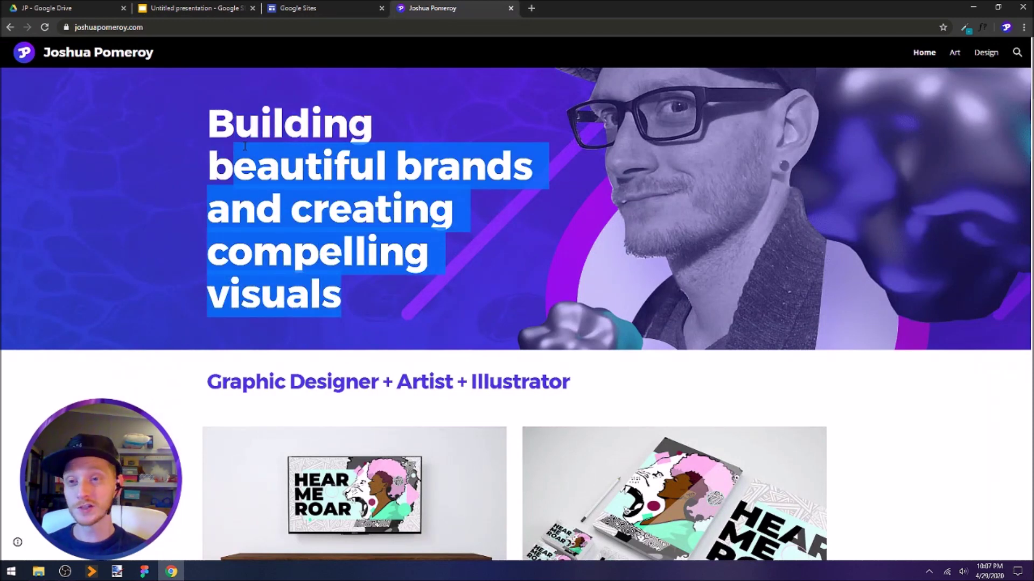
left_click_drag(211, 113, 318, 253)
left_click_drag(344, 310, 209, 148)
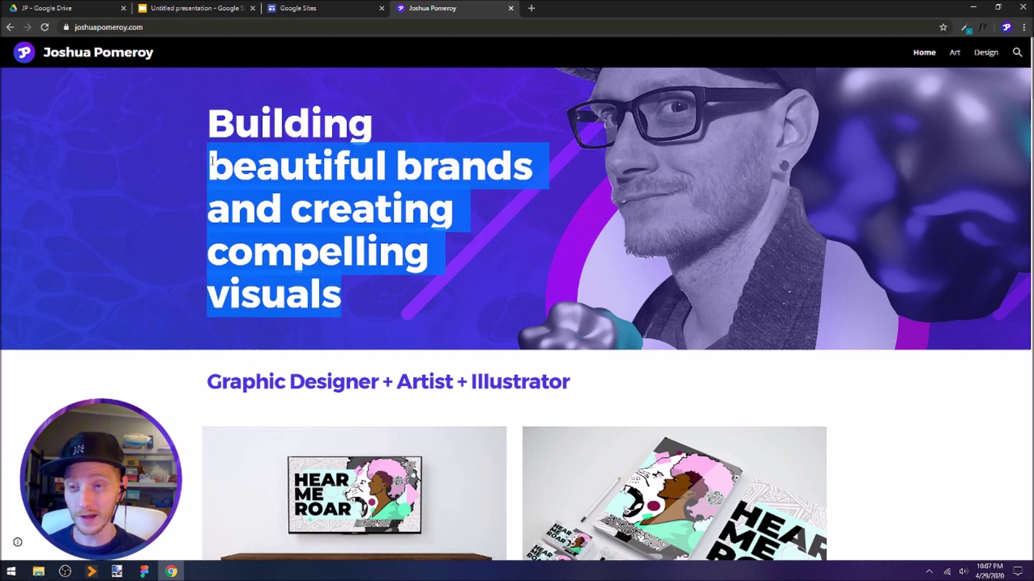
left_click(288, 202)
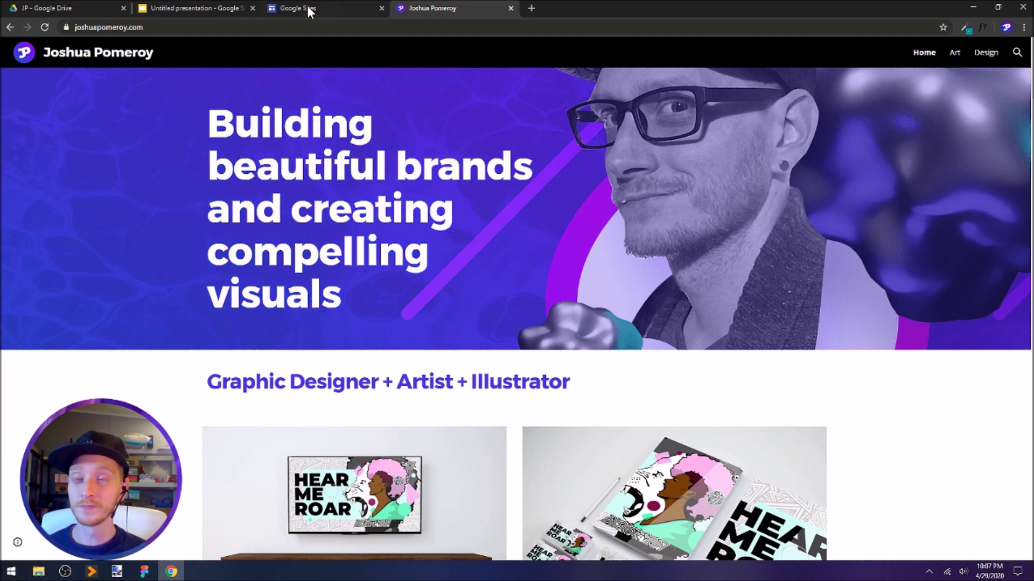
left_click(227, 9)
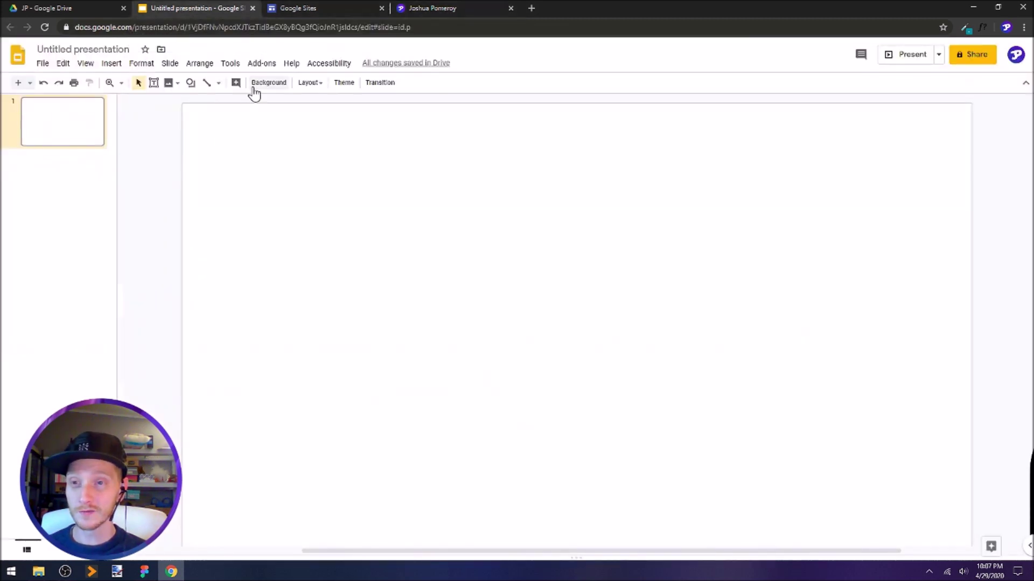
Step: Give the slide a solid custom background colour, hex 1155CC
left_click(268, 82)
left_click(590, 268)
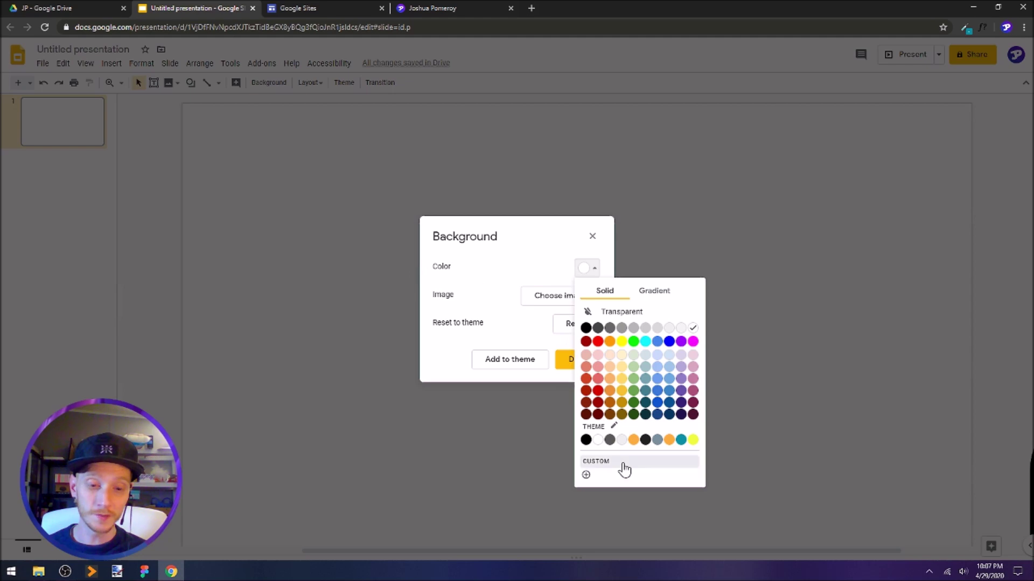
left_click(586, 476)
type("1155CC")
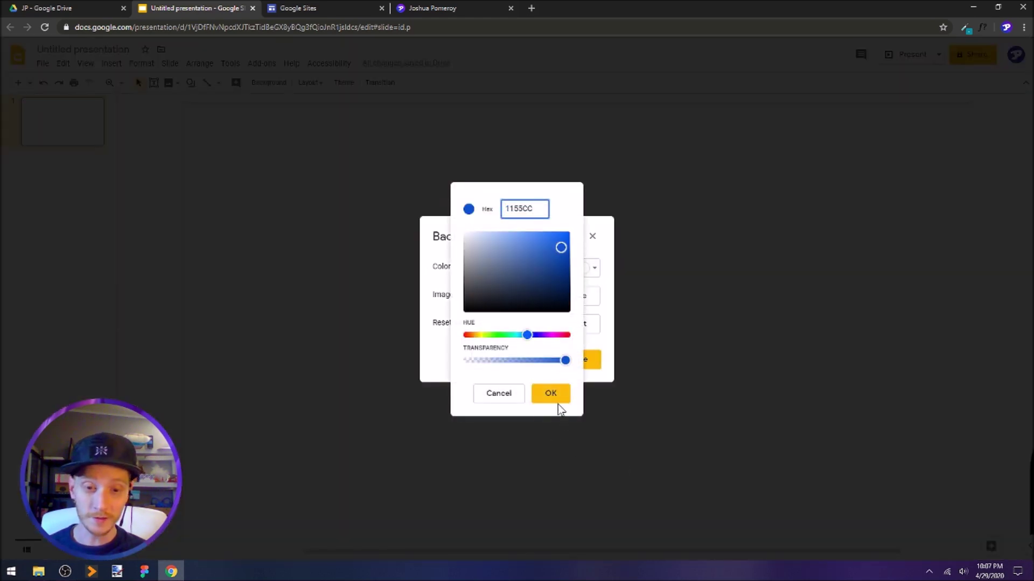
left_click(553, 397)
left_click(589, 362)
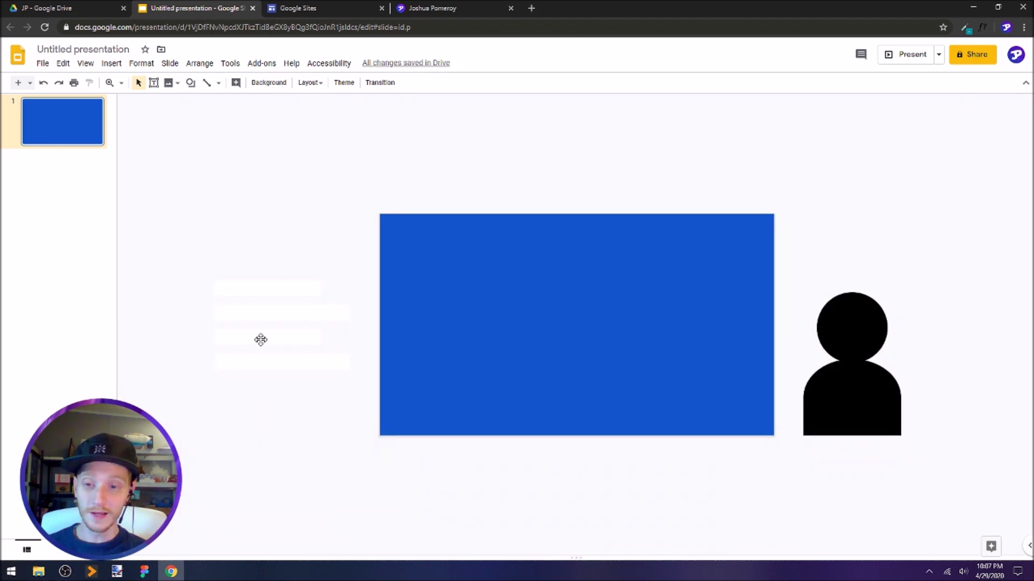
Step: Place the white text-line bars at left and the black person silhouette at right, aligned together
left_click_drag(261, 339, 479, 339)
left_click_drag(853, 414, 680, 418)
left_click_drag(739, 490, 406, 259)
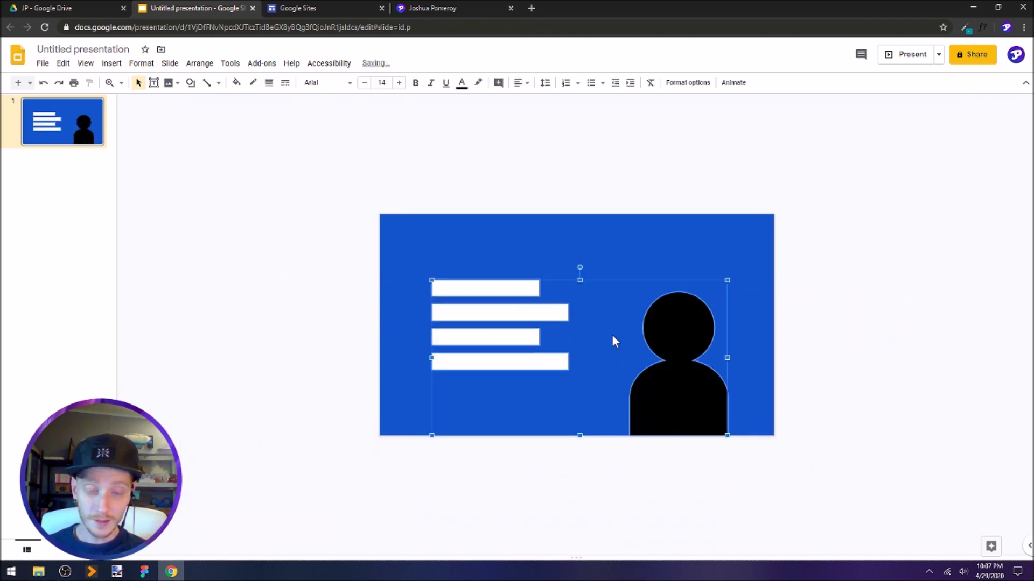
left_click_drag(679, 405, 673, 405)
left_click(871, 399)
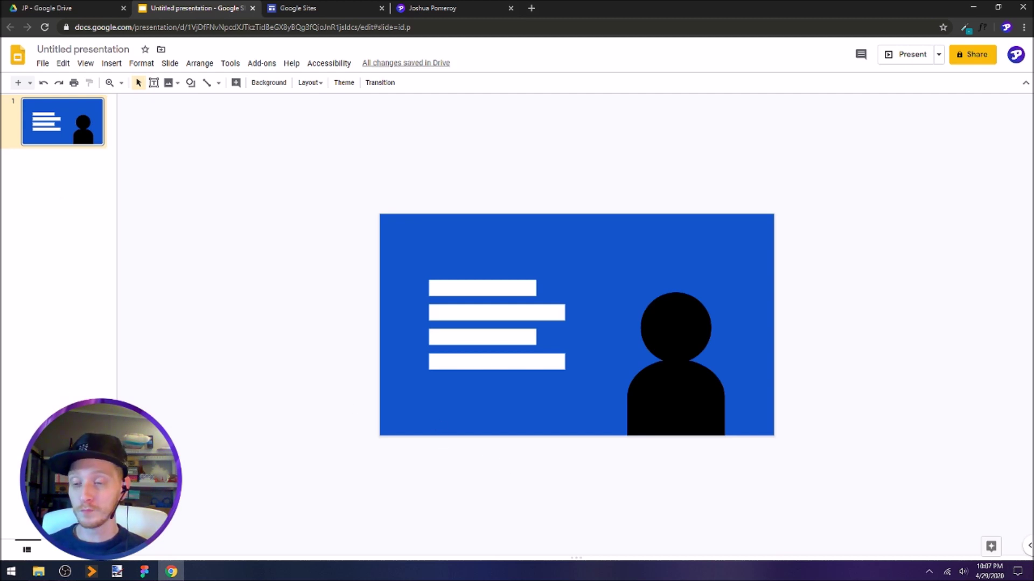
right_click(59, 202)
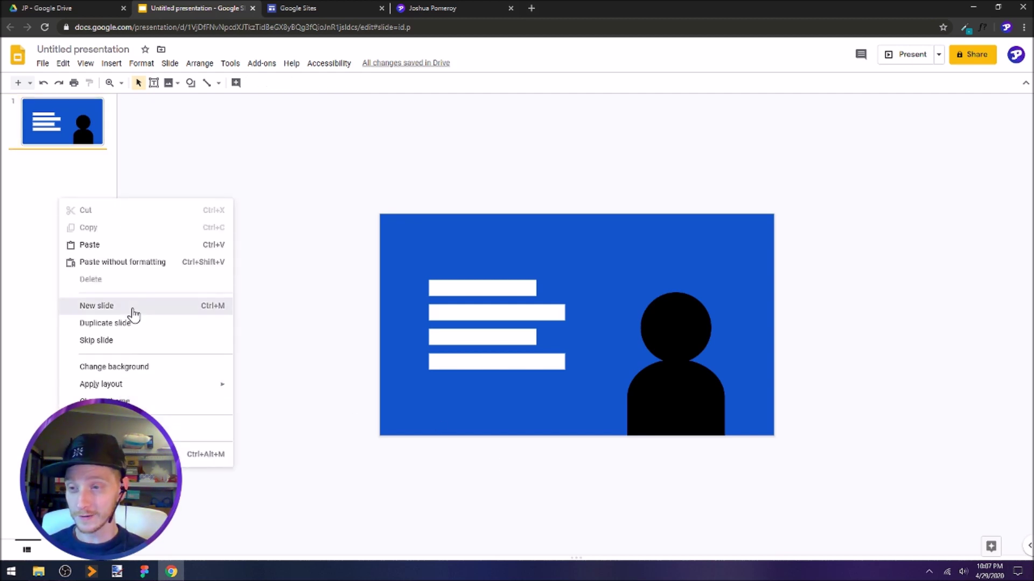
Step: Add a second slide, delete its empty title and body boxes, and drag the unnamed image onto it
left_click(134, 315)
left_click_drag(360, 173, 657, 473)
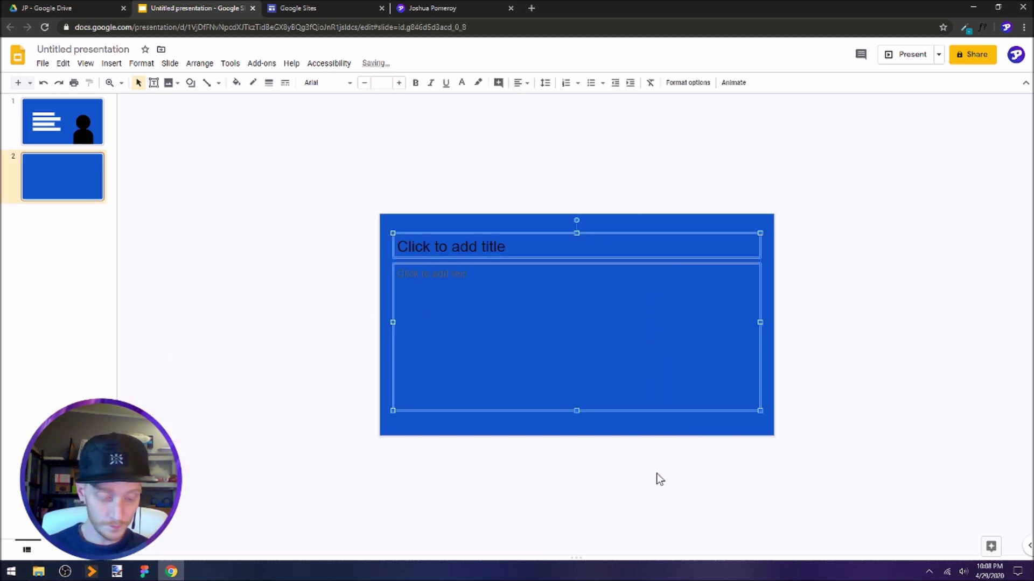
key("Delete")
left_click(38, 572)
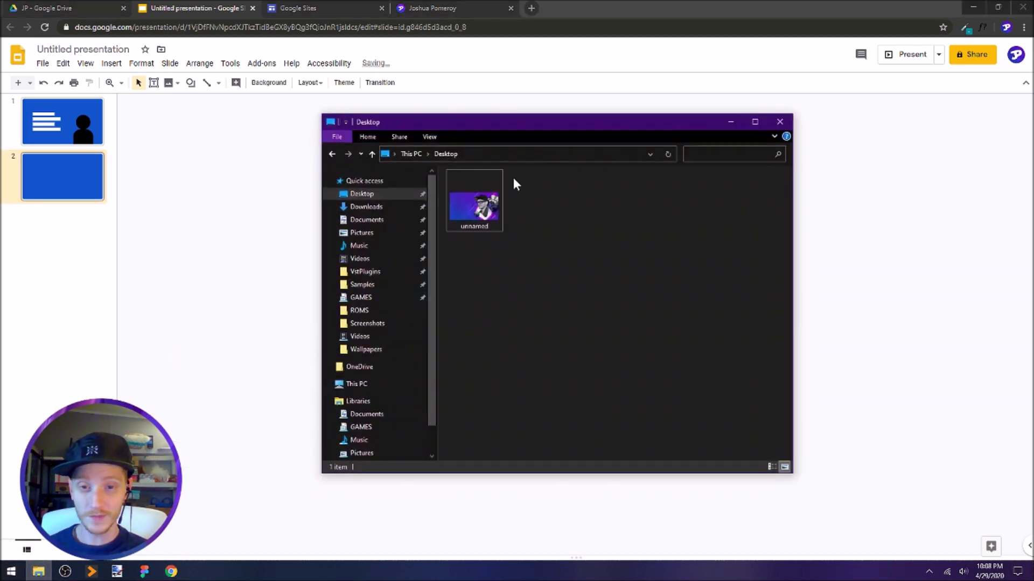
left_click_drag(474, 205, 251, 313)
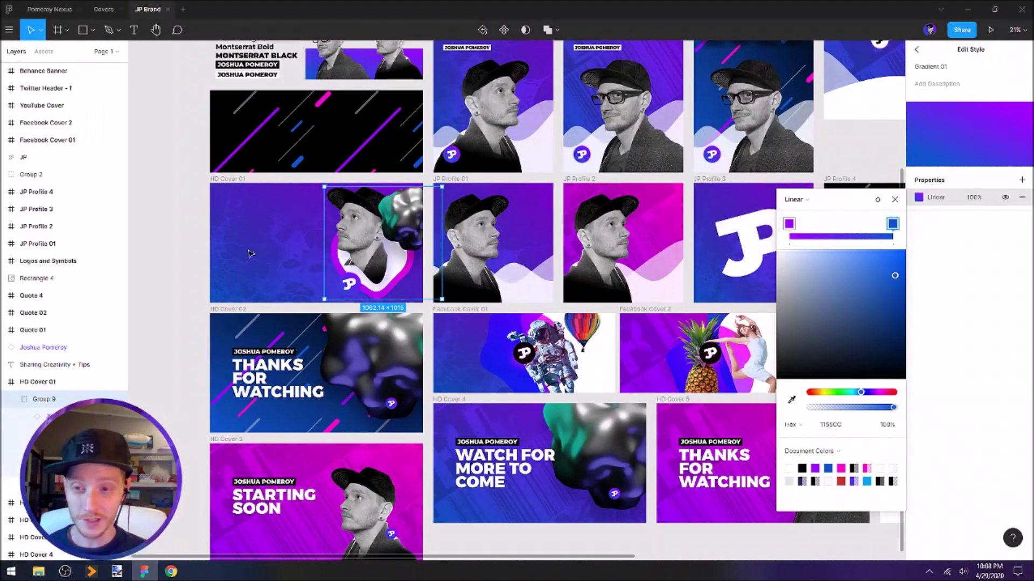
Step: Leave the Figma cover designs and bring the Google Slides presentation back to the front
left_click(201, 247)
left_click_drag(688, 231, 654, 321)
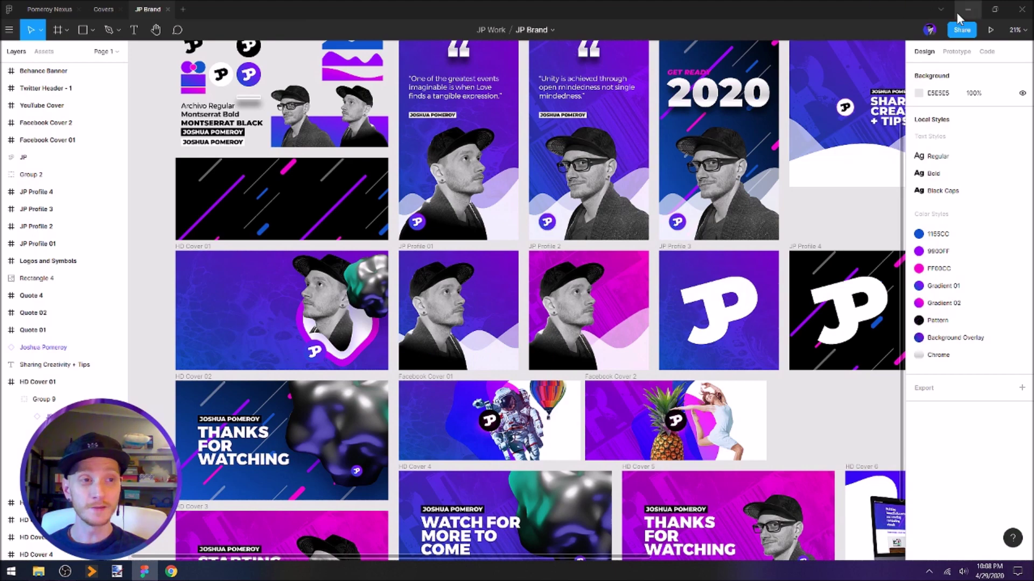
mouse_move(171, 573)
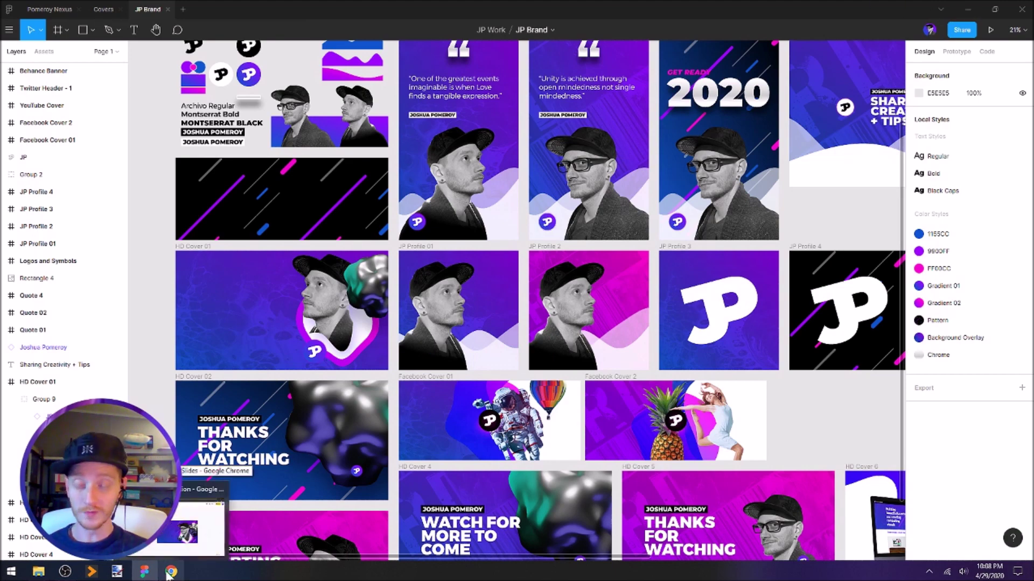
left_click(170, 573)
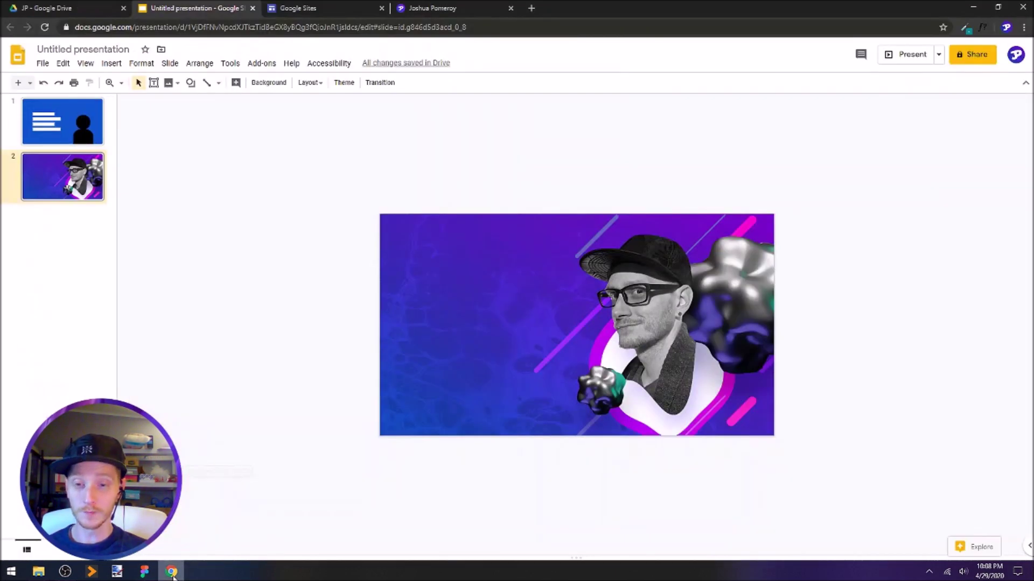
Step: Check in Page setup that the slide size reads 1920 × 1080 pixels
left_click(79, 118)
left_click(83, 188)
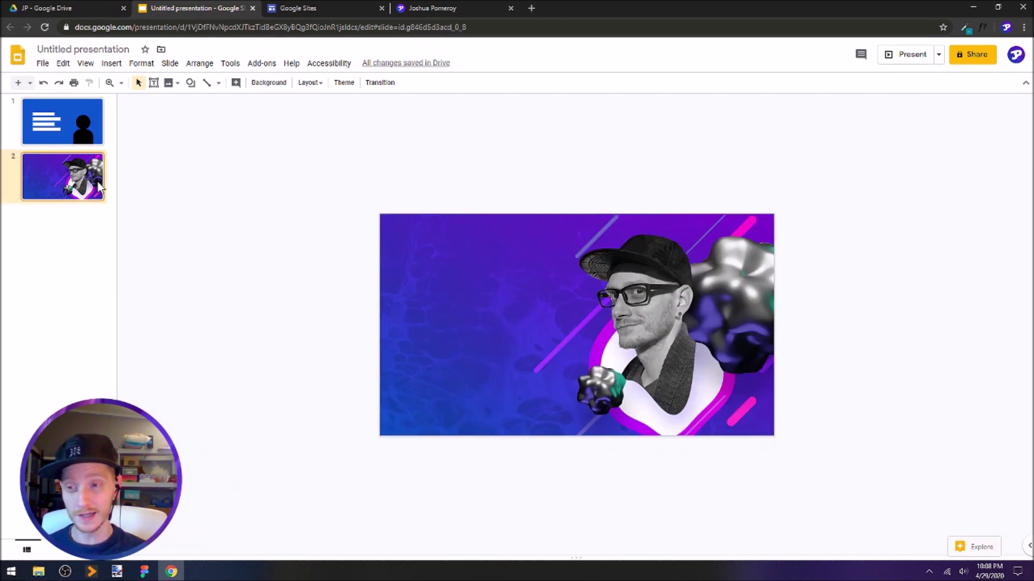
left_click(44, 63)
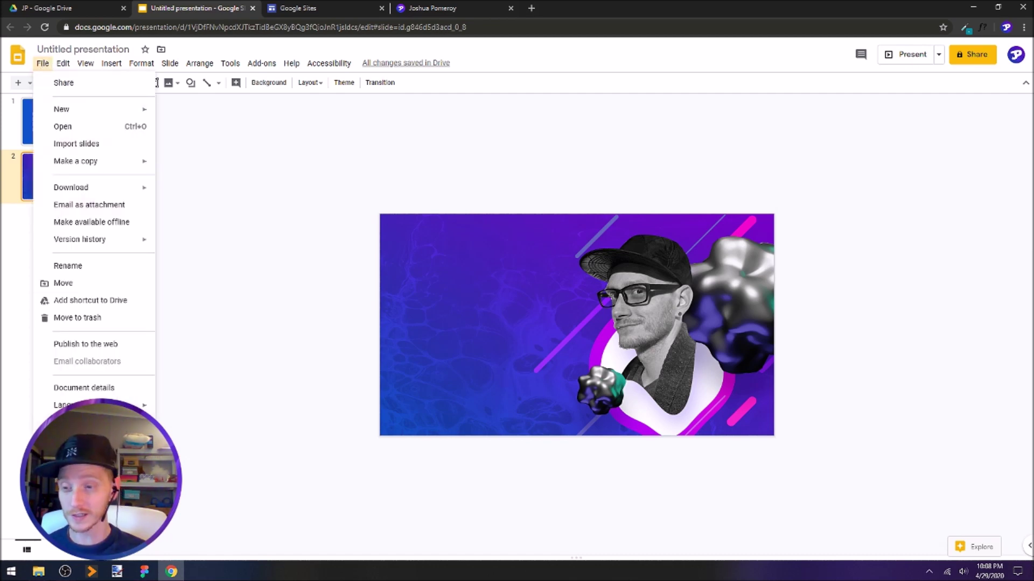
left_click(75, 431)
left_click(571, 311)
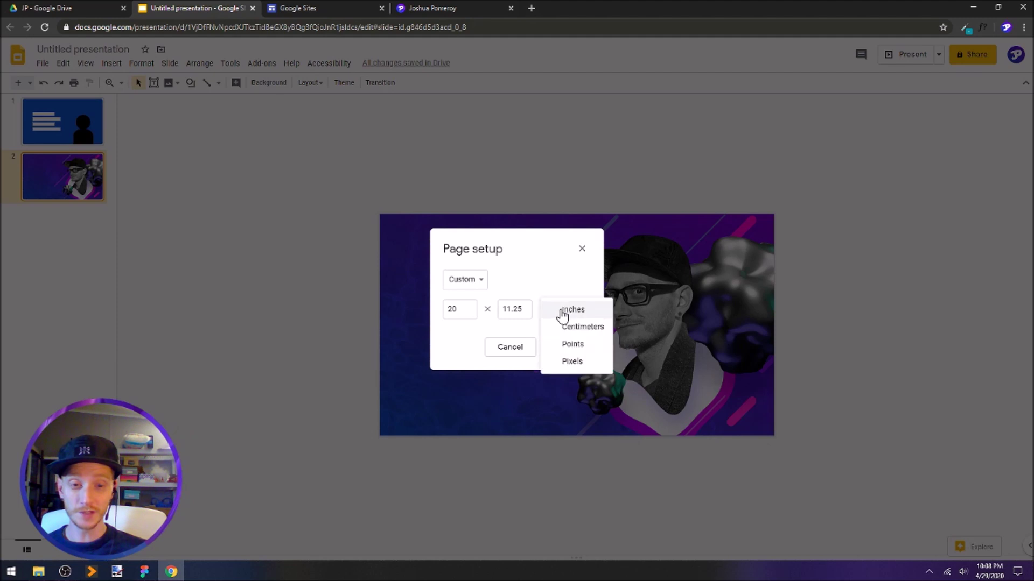
left_click(584, 361)
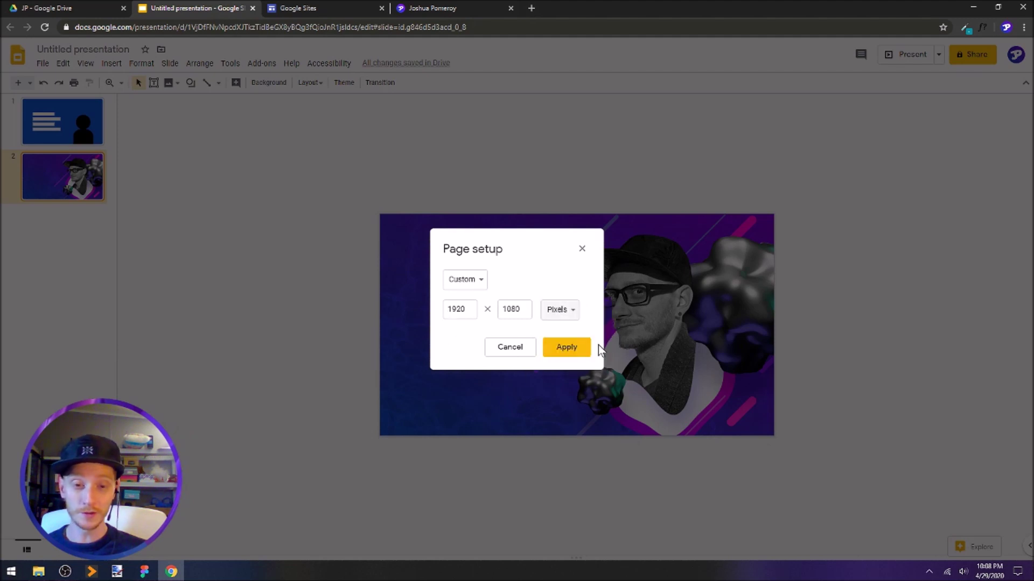
left_click(519, 358)
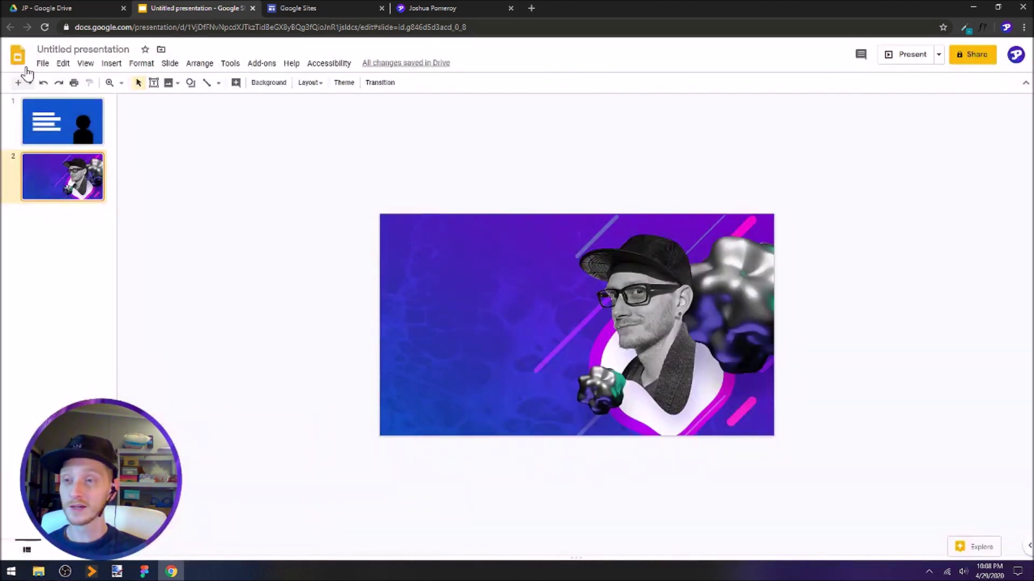
Step: Rename the presentation to 'BG Image'
left_click(81, 50)
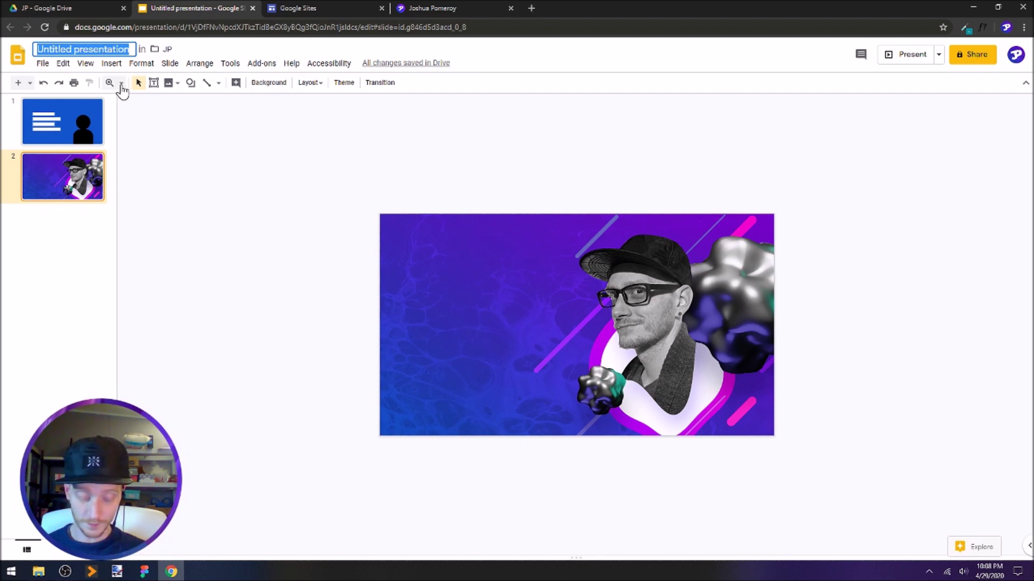
type("BG I")
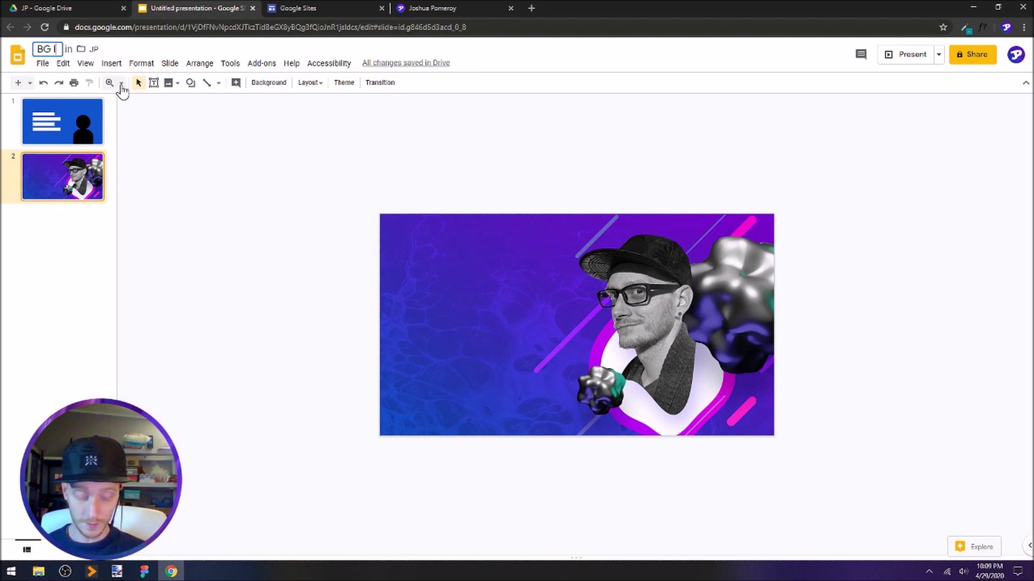
type("mage")
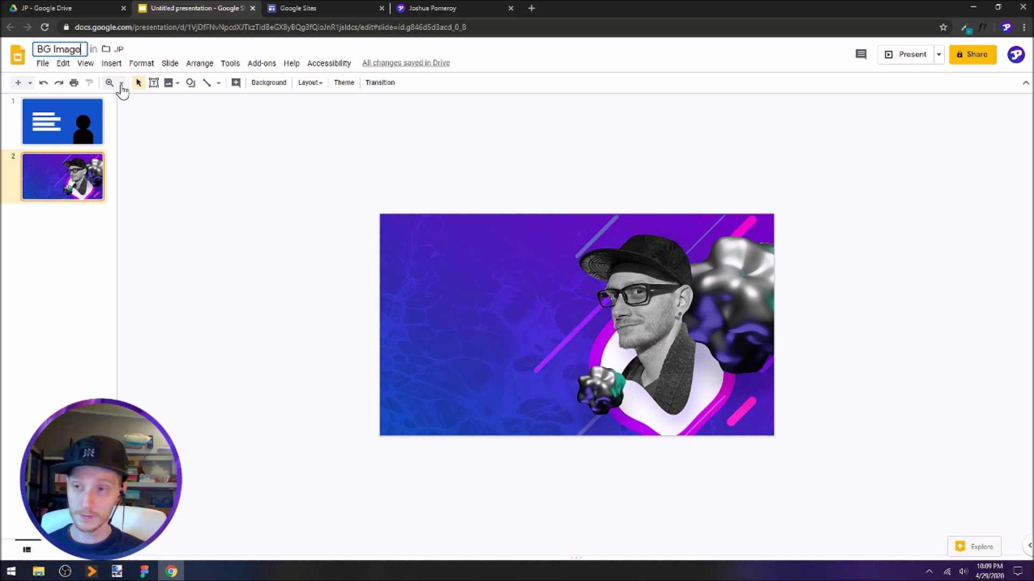
key("Return")
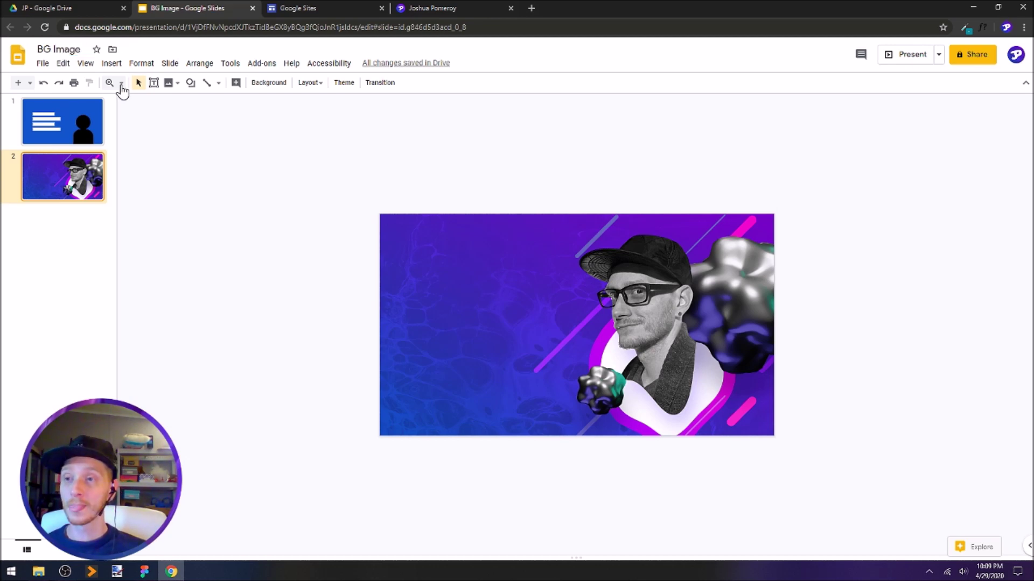
Step: Download the current purple cover slide as a PNG image
left_click(43, 63)
mouse_move(124, 191)
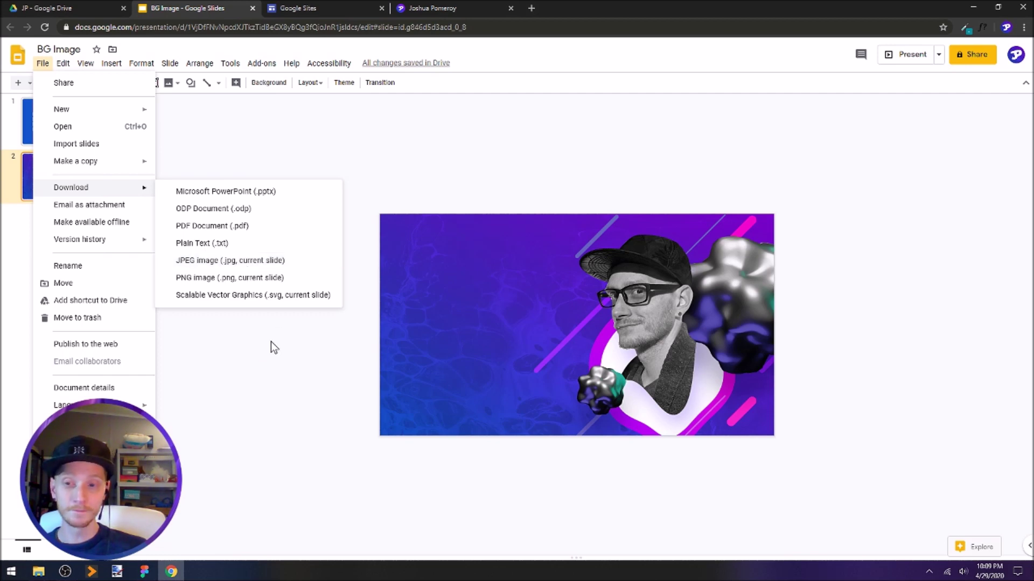
left_click(268, 285)
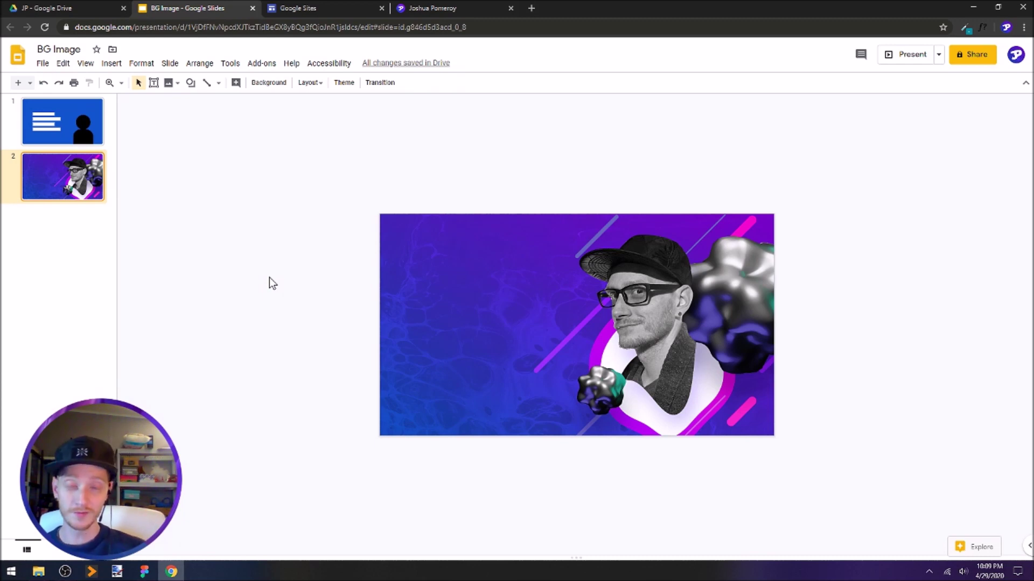
left_click(43, 575)
Step: Close the BG Image.png and unnamed.png preview tabs and open a blank new tab
left_click_drag(524, 412, 401, 255)
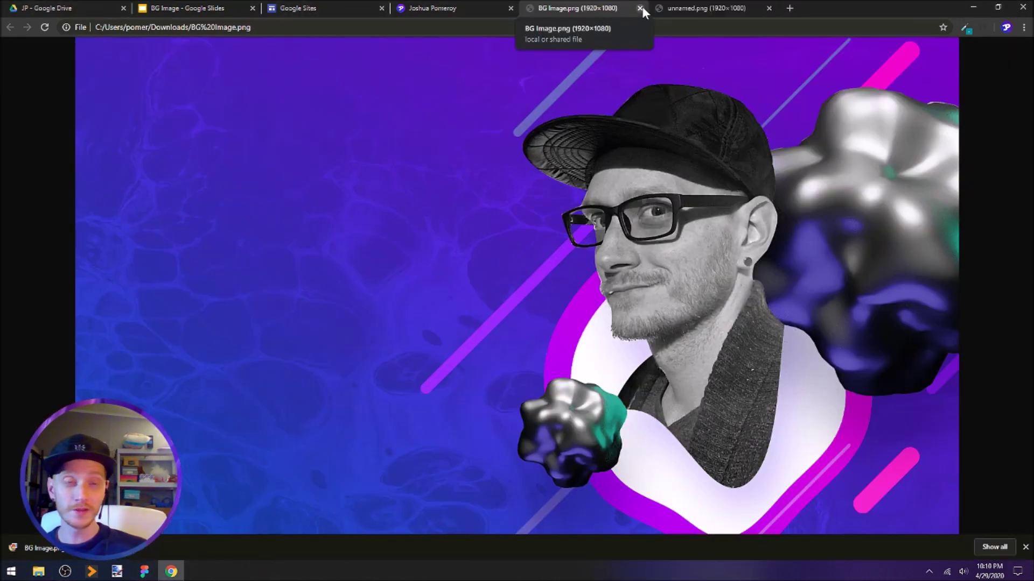
left_click(640, 8)
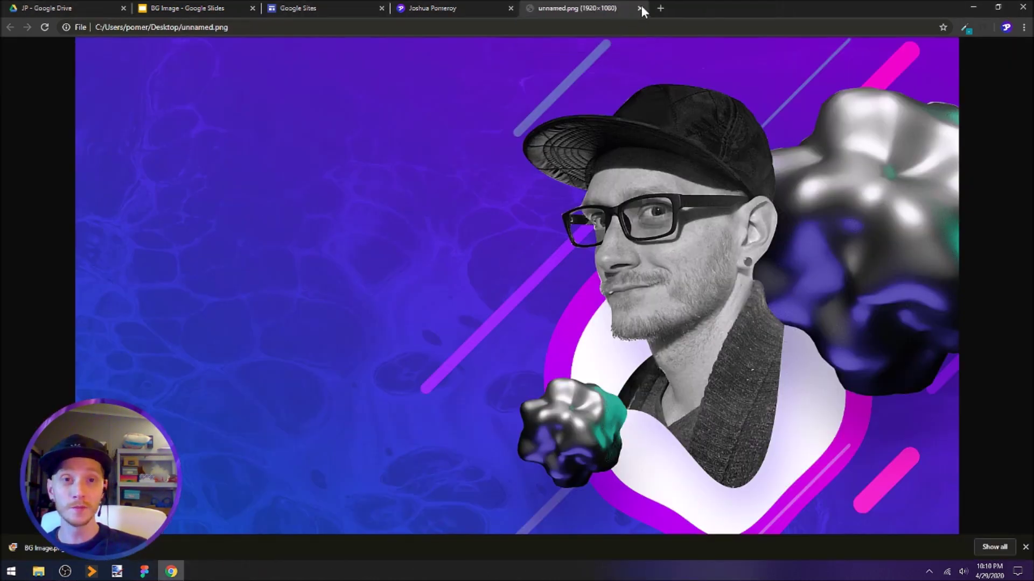
left_click(640, 7)
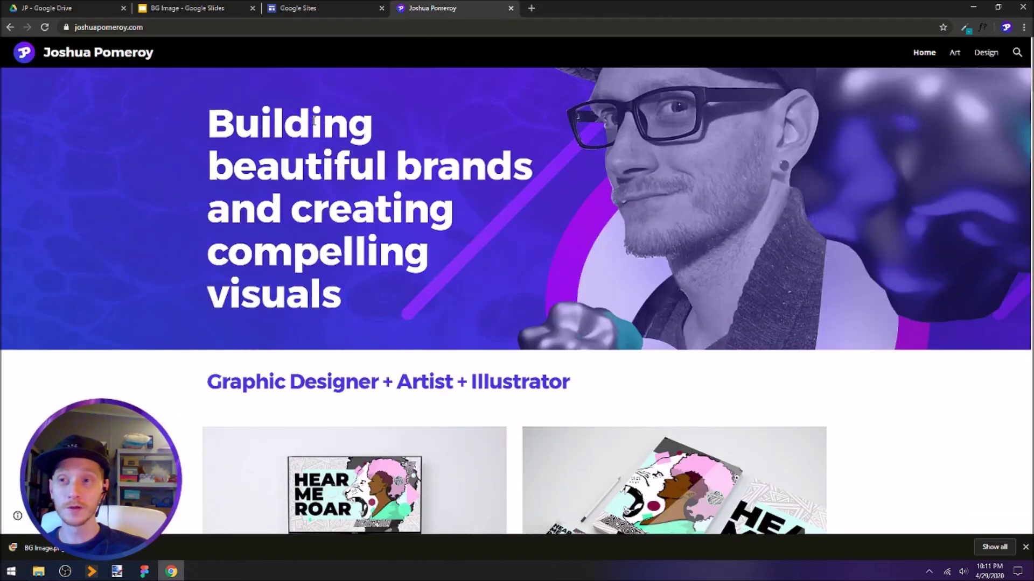
left_click(531, 8)
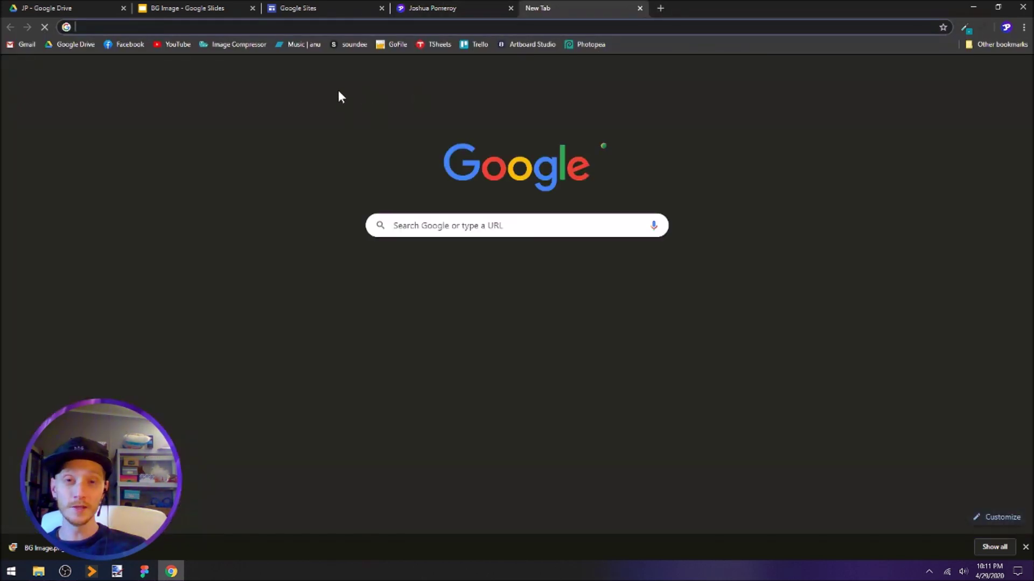
Step: Upload BG Image.png to Optimizilla and compress it from 905K to 723K (-20%)
left_click(235, 43)
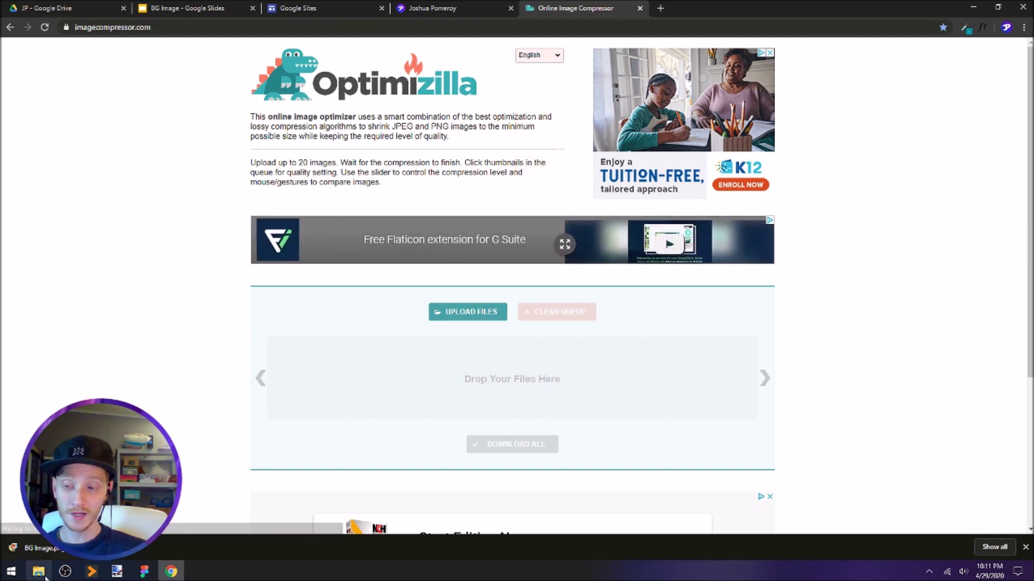
key("alt+Tab")
left_click_drag(745, 223, 477, 397)
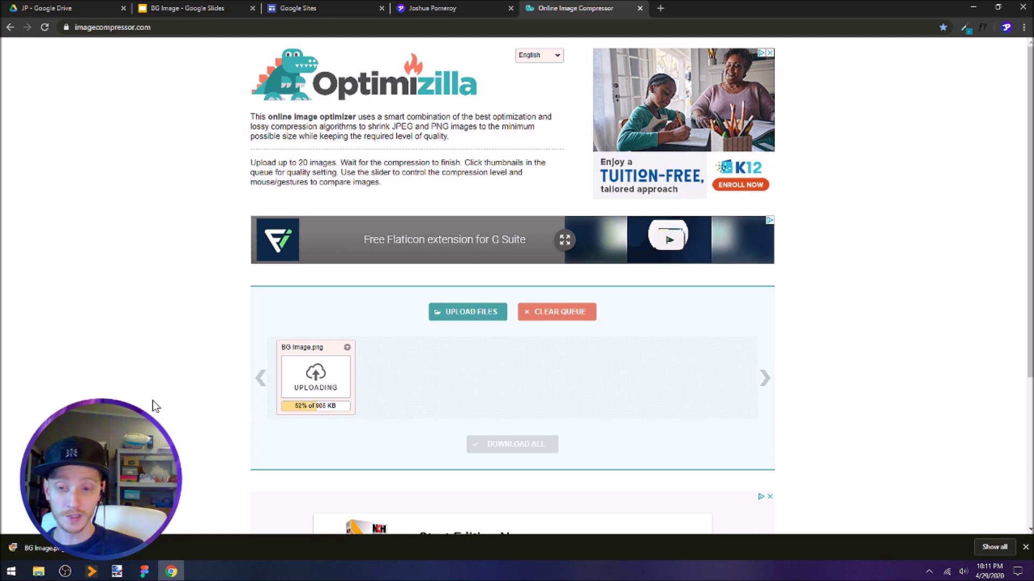
scroll(167, 372, "down", 1)
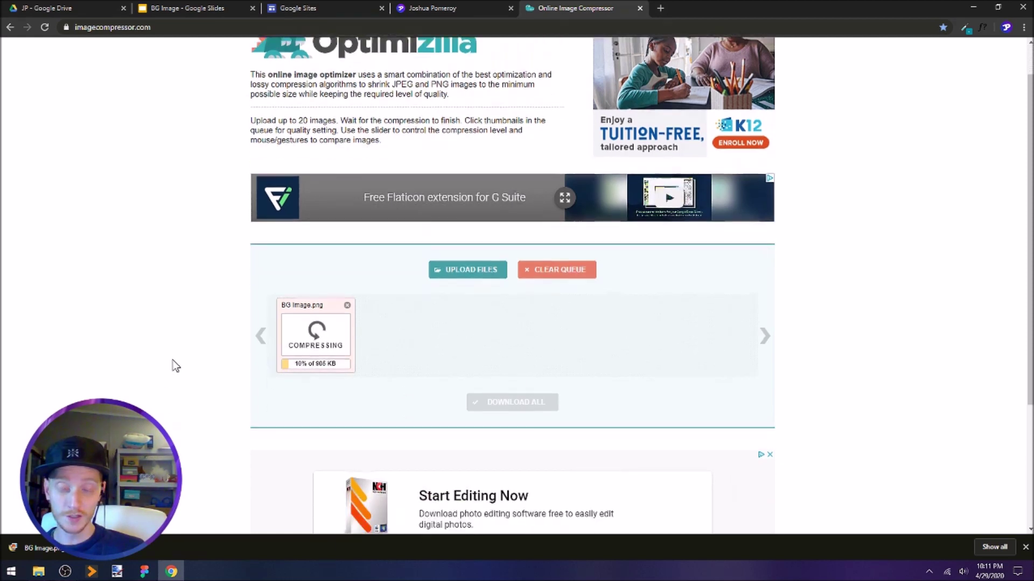
scroll(175, 366, "down", 2)
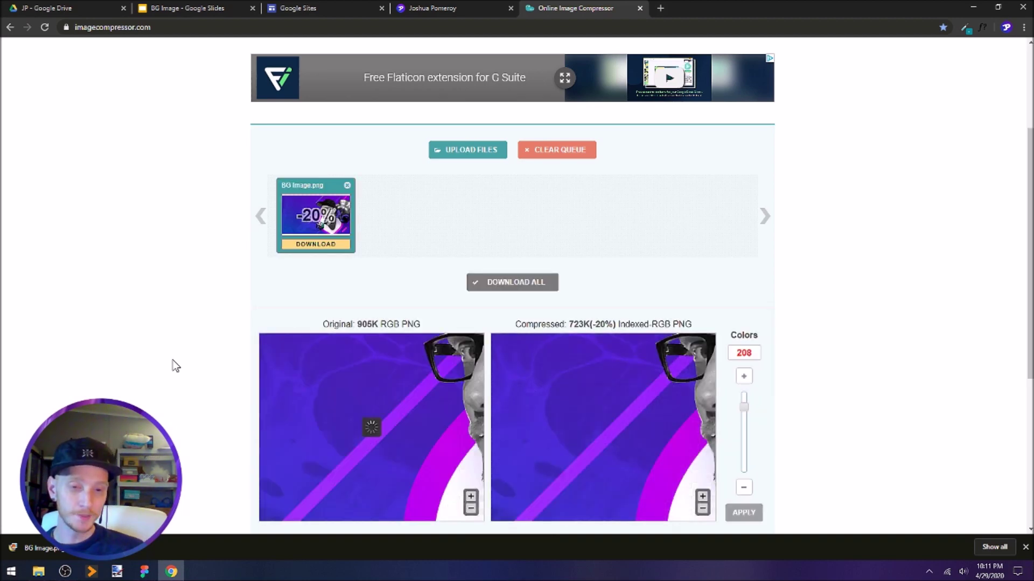
scroll(393, 195, "down", 2)
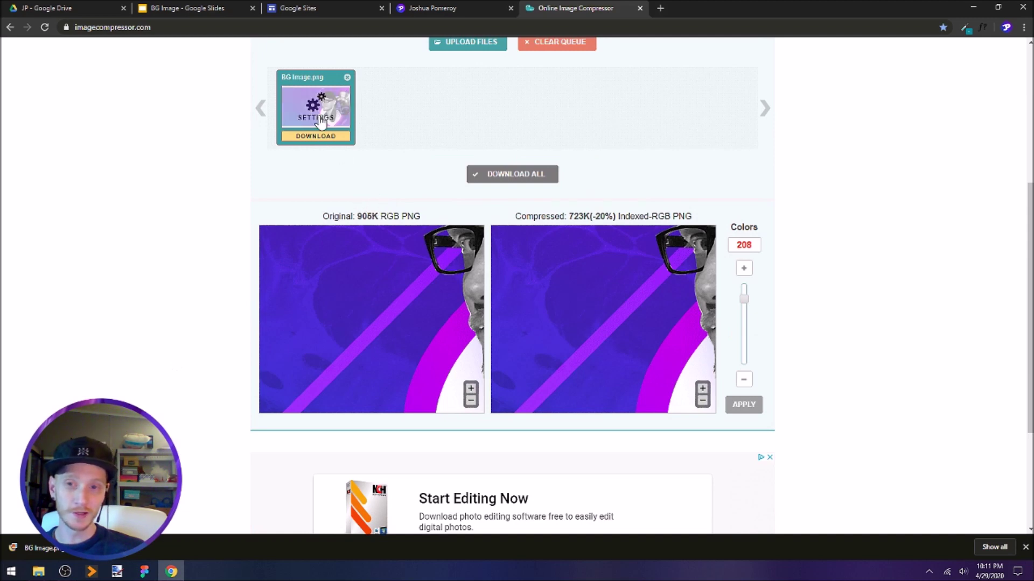
mouse_move(304, 122)
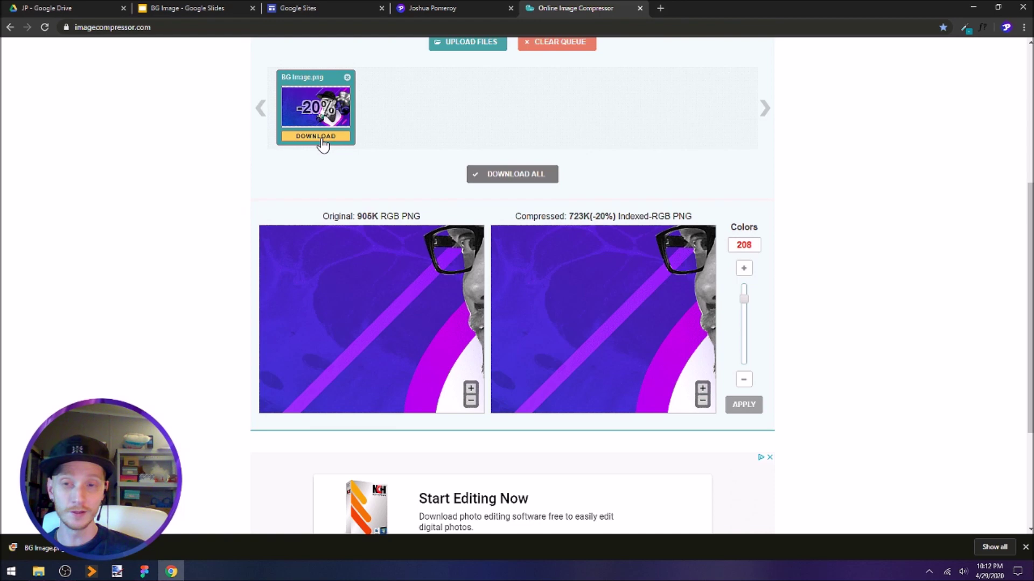
Step: Open the portfolio site for editing and set its header type to Large banner
left_click(322, 5)
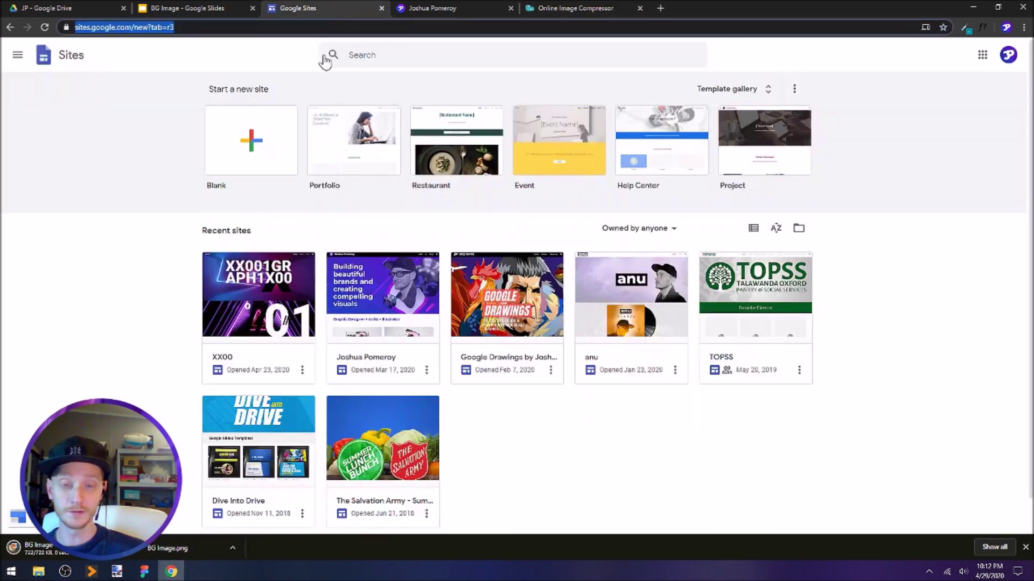
left_click(402, 294)
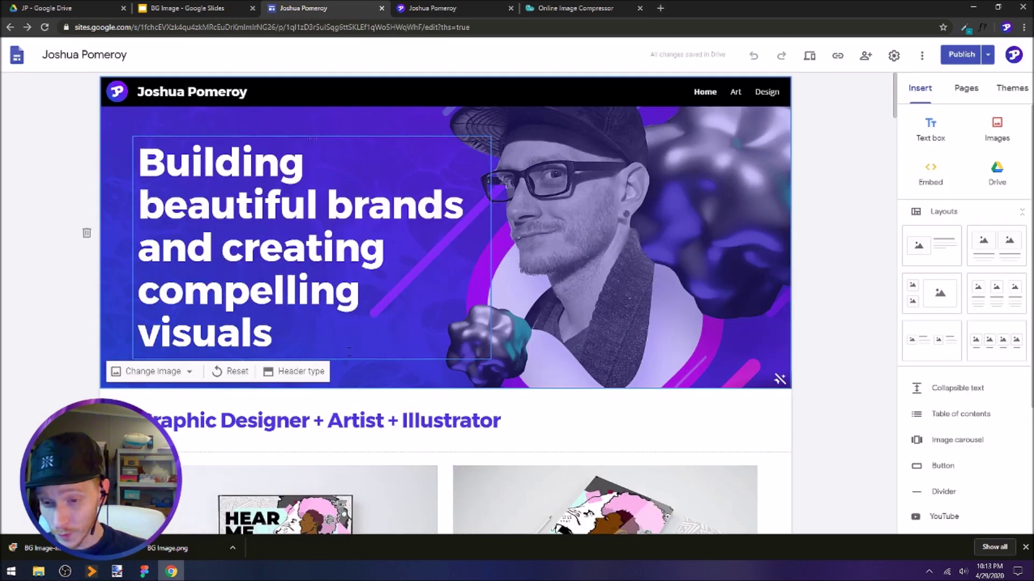
left_click(300, 373)
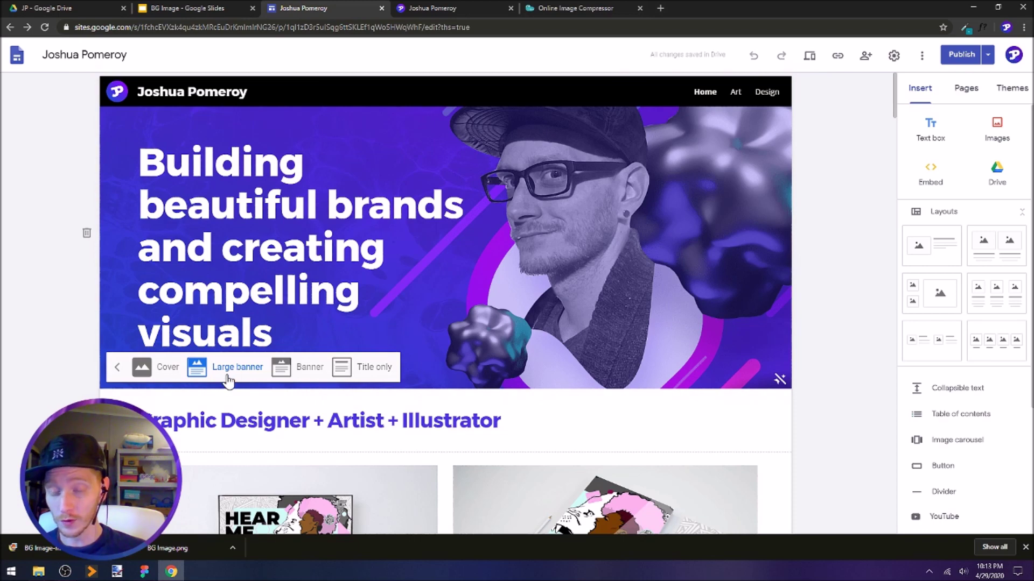
left_click(168, 371)
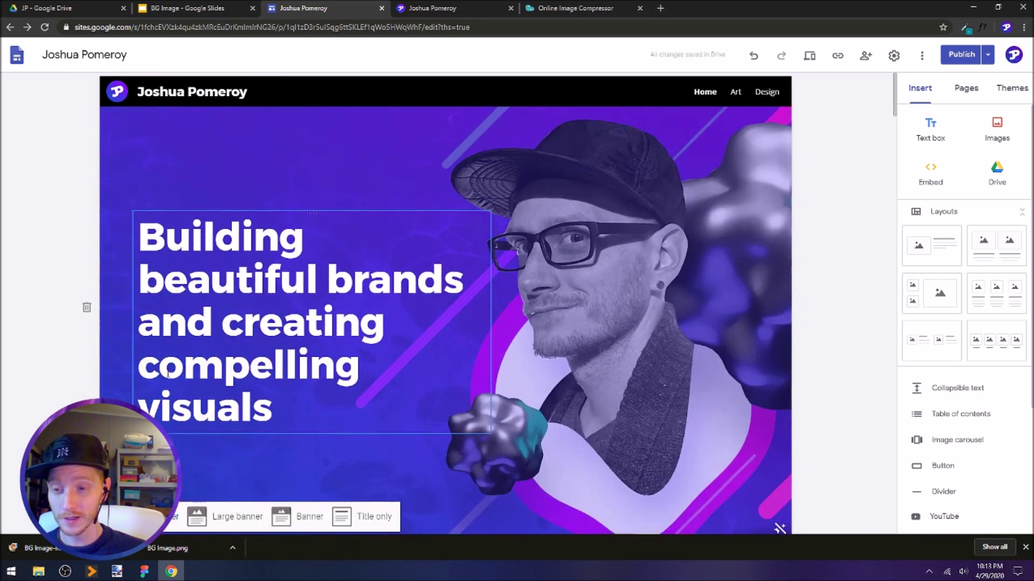
left_click(241, 521)
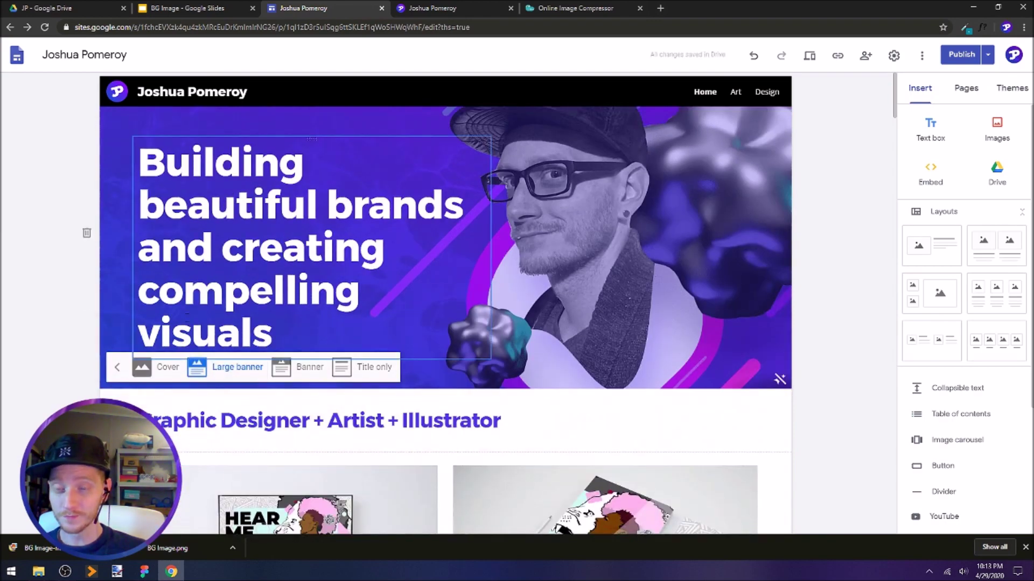
left_click(168, 337)
left_click_drag(273, 340, 134, 141)
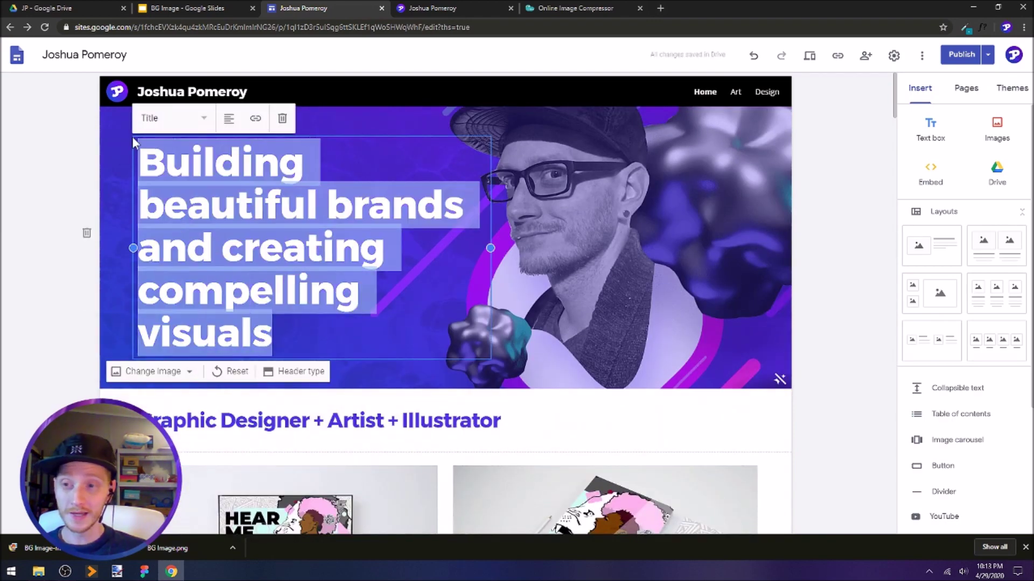
left_click(291, 318)
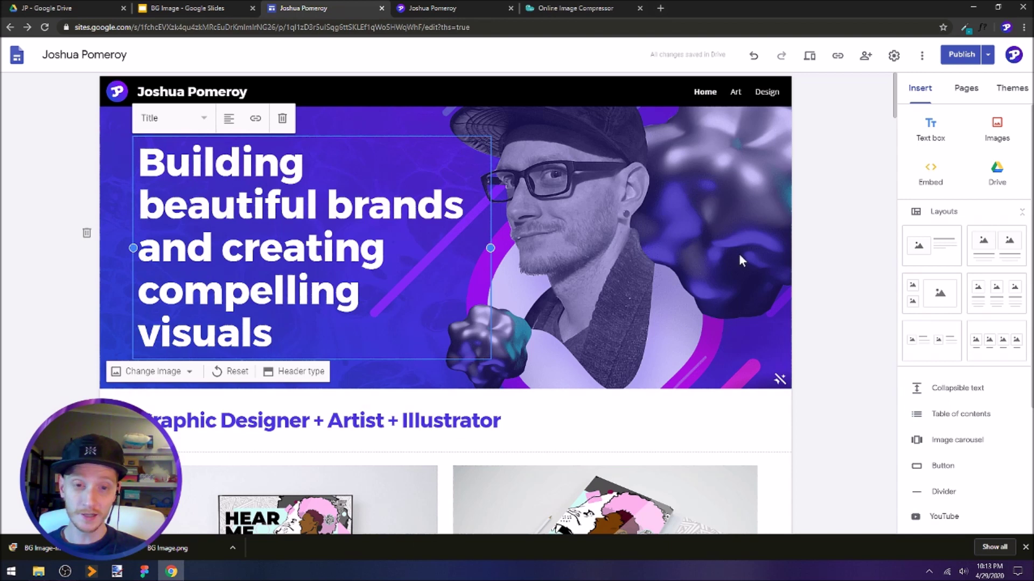
left_click(782, 278)
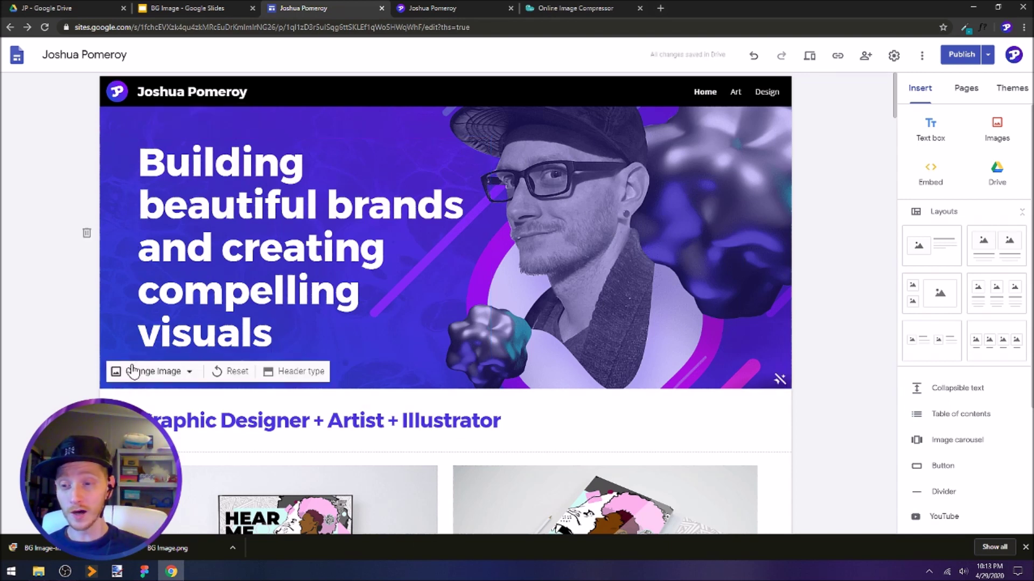
Step: Upload the exported PNG from the computer as the new header background image
left_click(173, 373)
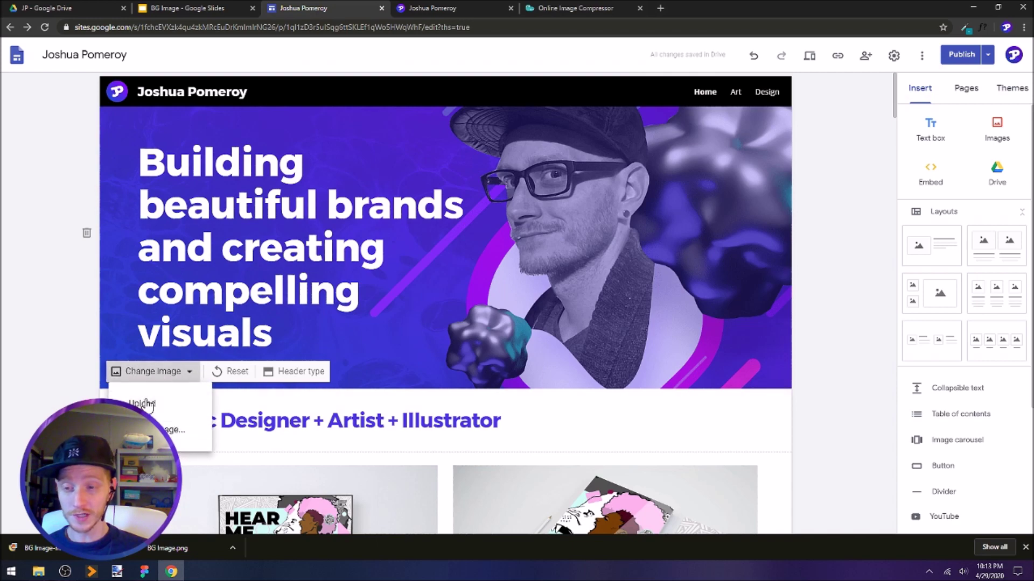
left_click(147, 403)
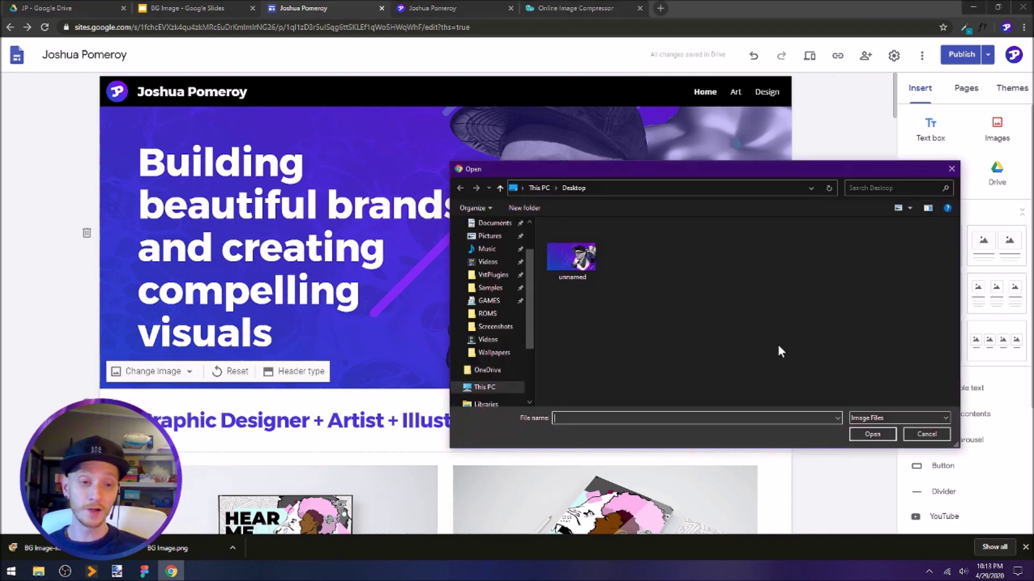
left_click(872, 434)
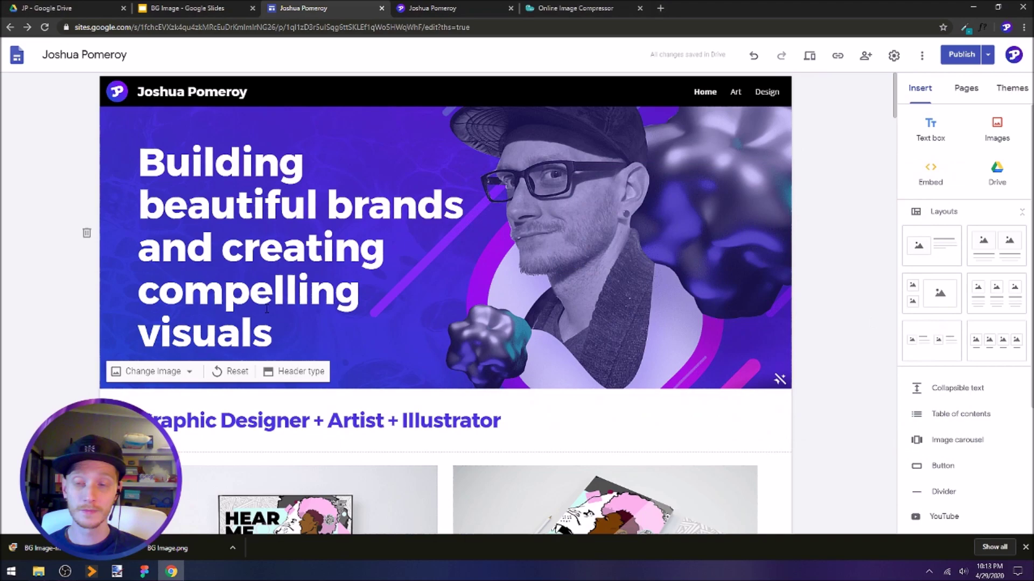
key("ctrl+Tab")
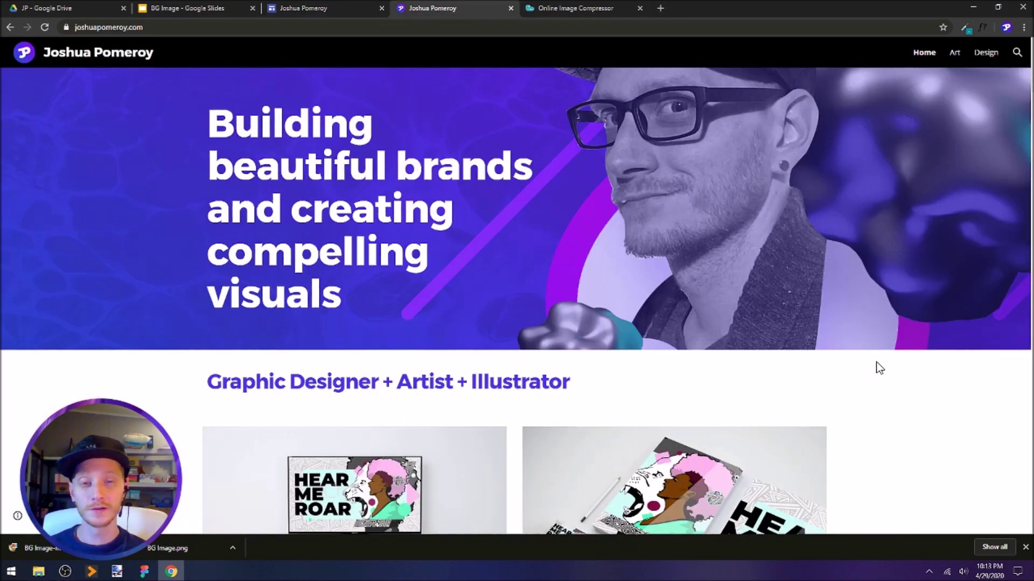
scroll(880, 368, "down", 15)
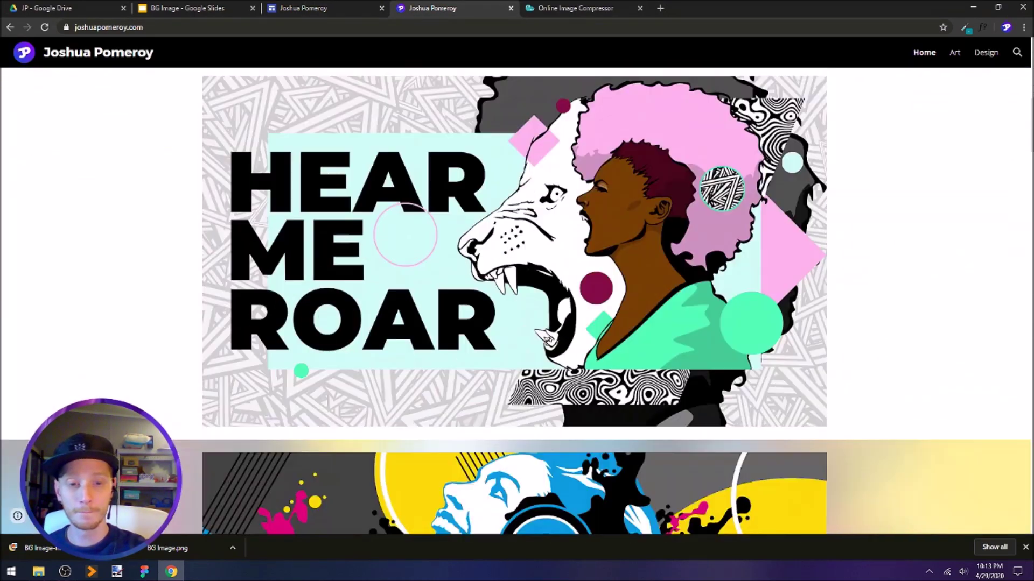
scroll(879, 368, "up", 10)
scroll(514, 302, "down", 10)
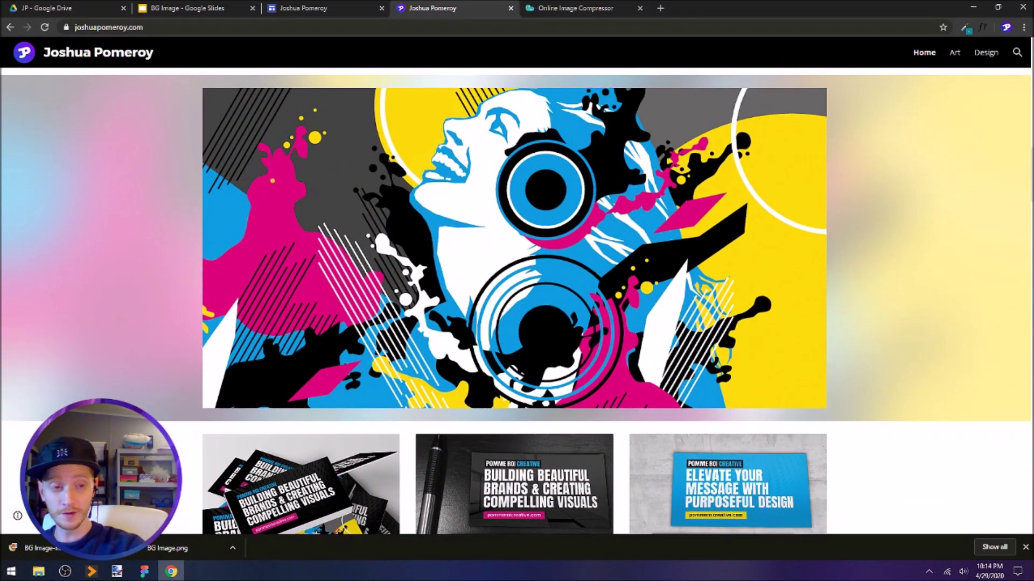
scroll(514, 301, "down", 1)
scroll(514, 301, "up", 2)
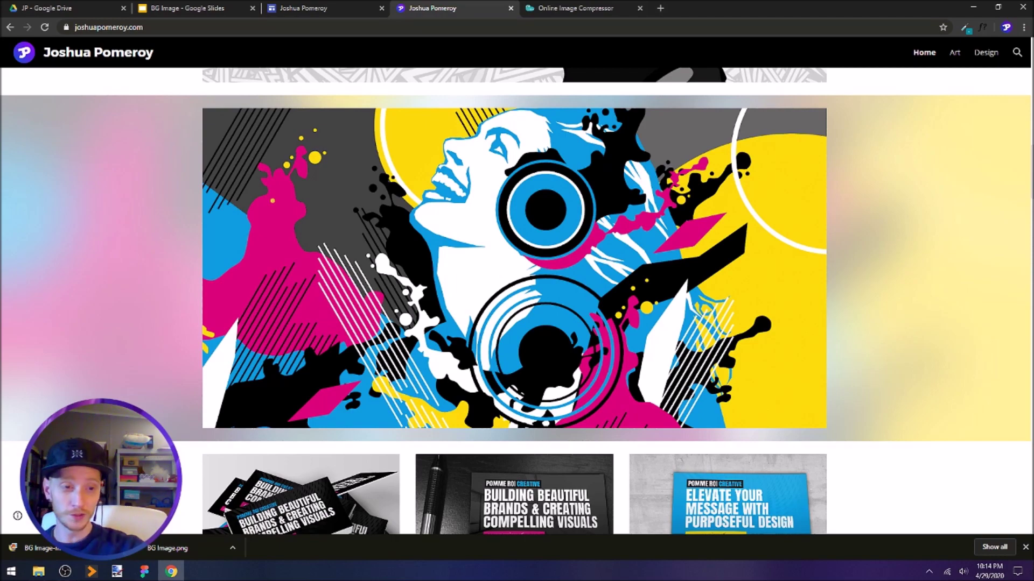
scroll(515, 302, "down", 2)
scroll(515, 301, "up", 2)
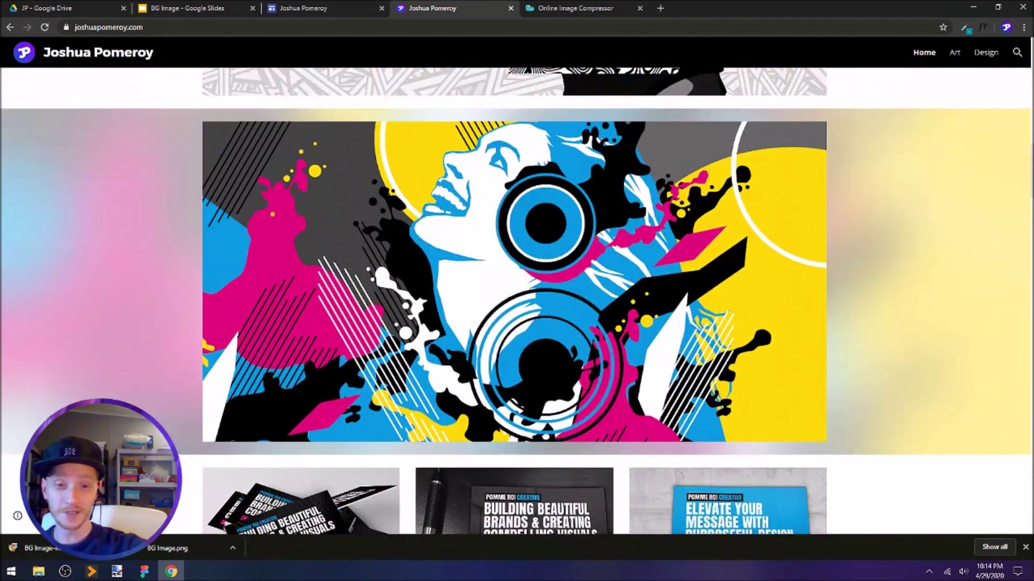
scroll(515, 302, "down", 1)
scroll(515, 301, "down", 7)
scroll(516, 302, "up", 2)
scroll(515, 301, "down", 5)
scroll(515, 302, "down", 4)
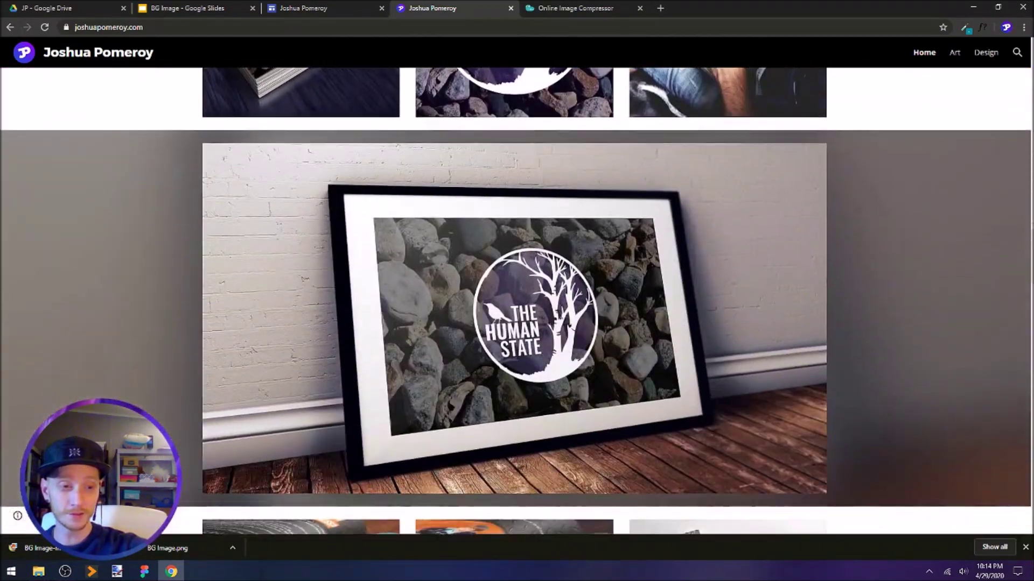
scroll(515, 301, "down", 4)
scroll(515, 302, "up", 3)
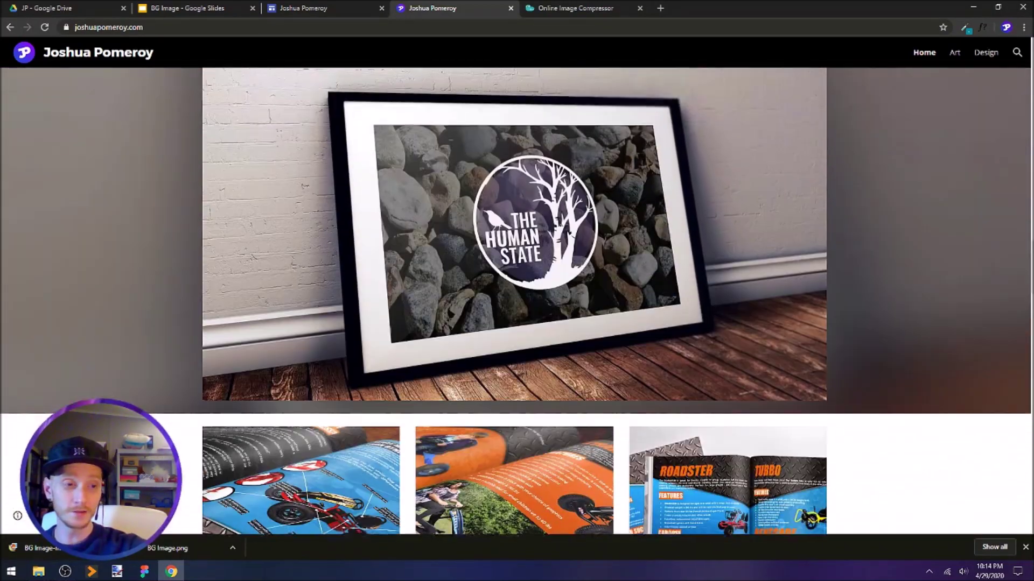
scroll(515, 302, "up", 2)
scroll(515, 302, "down", 12)
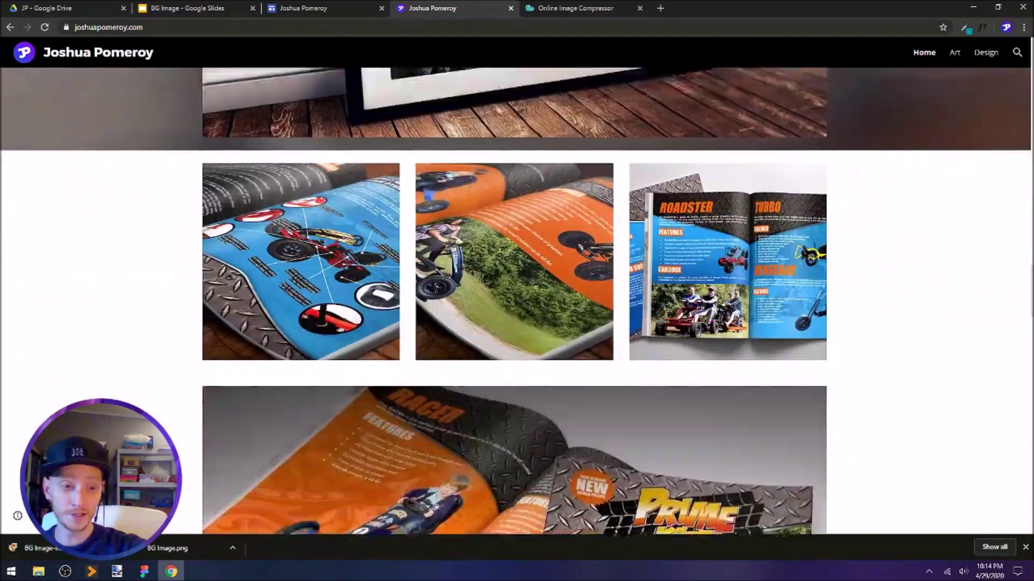
scroll(516, 302, "down", 8)
scroll(515, 301, "up", 1)
scroll(515, 301, "down", 8)
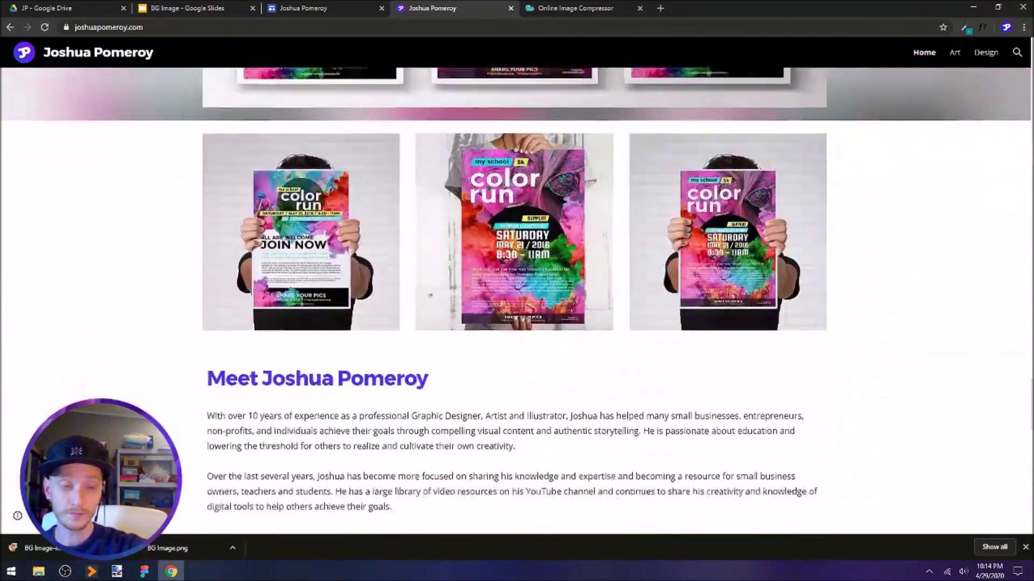
scroll(515, 301, "down", 7)
scroll(516, 301, "up", 3)
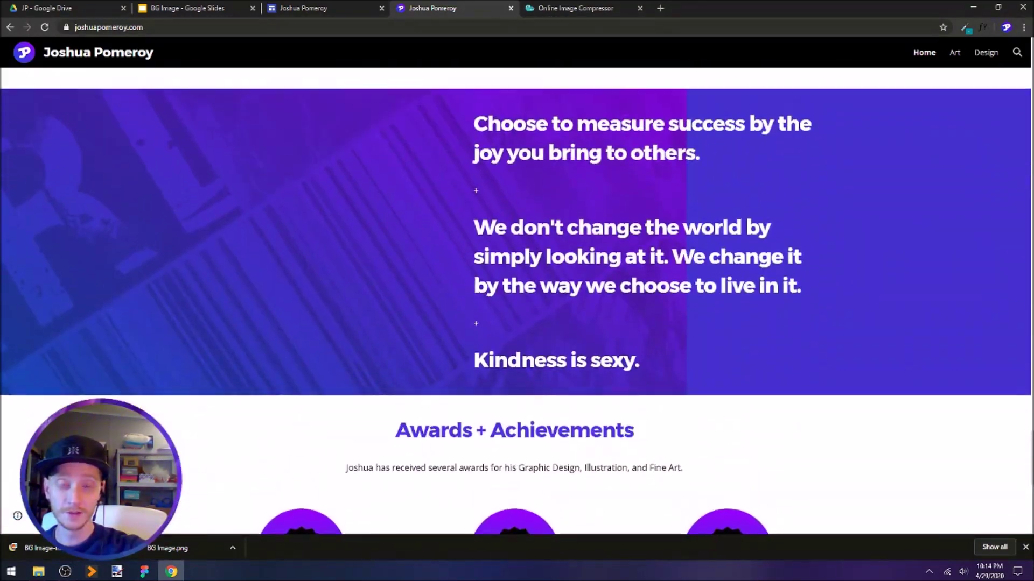
scroll(515, 301, "down", 9)
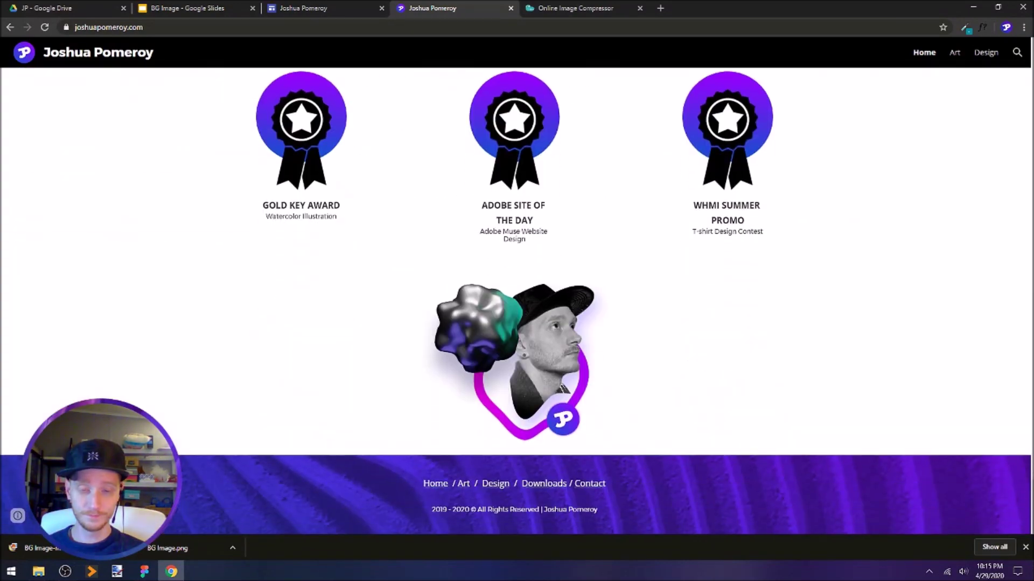